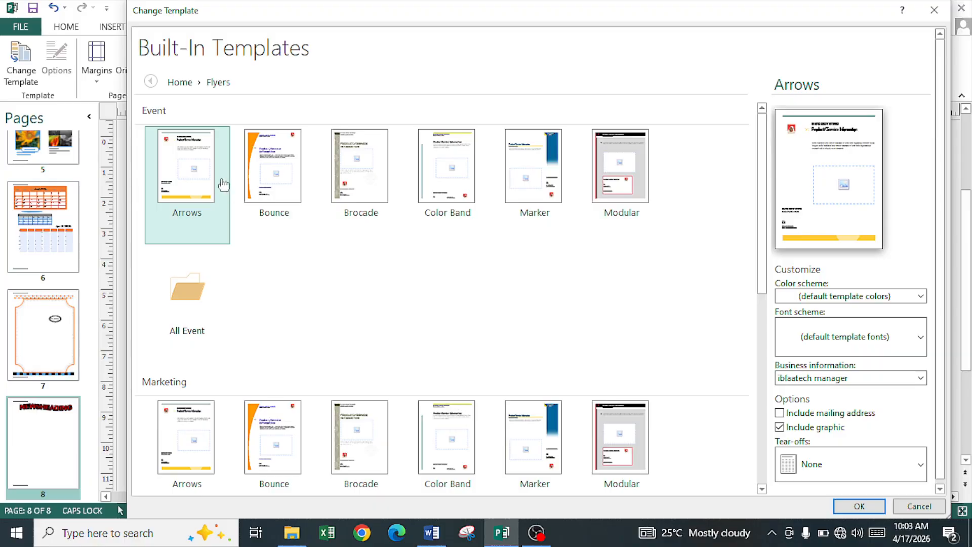
Step: Browse the Flyers templates and preview the Bounce and Brocade designs
scroll(228, 248, down, 5)
scroll(227, 251, down, 1)
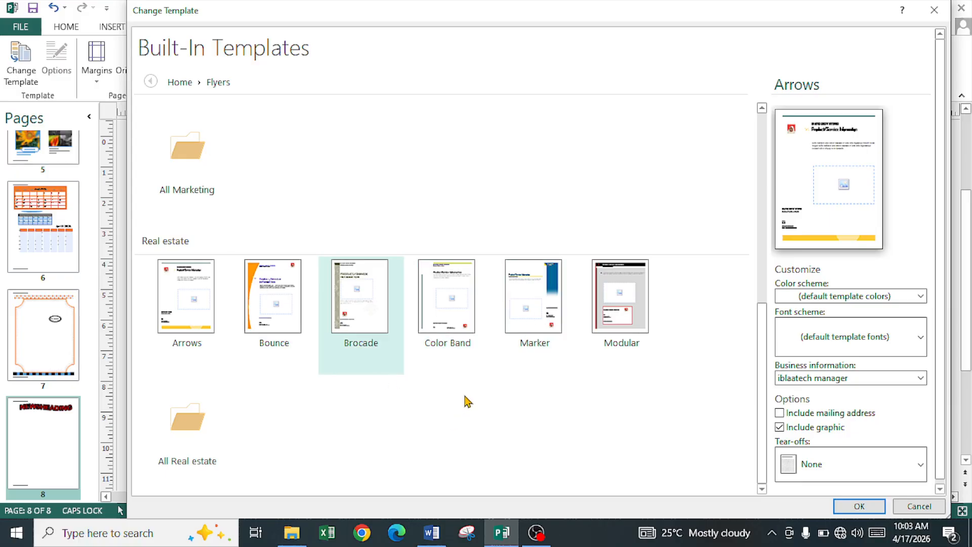
scroll(467, 401, up, 5)
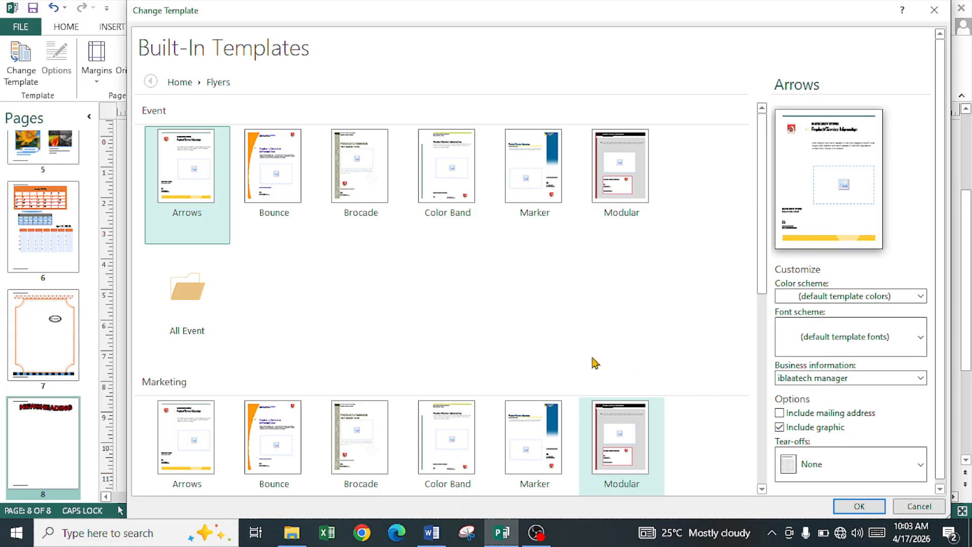
click(260, 172)
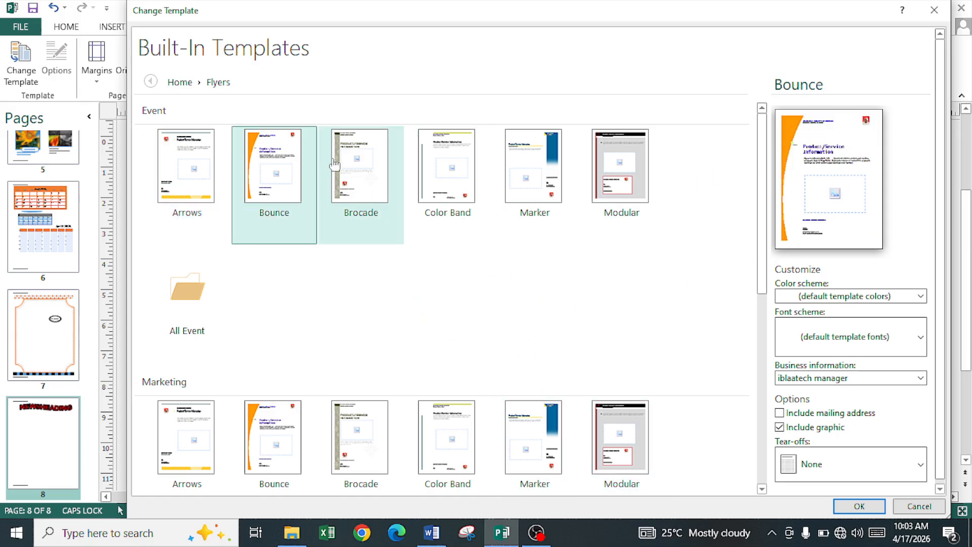
click(356, 171)
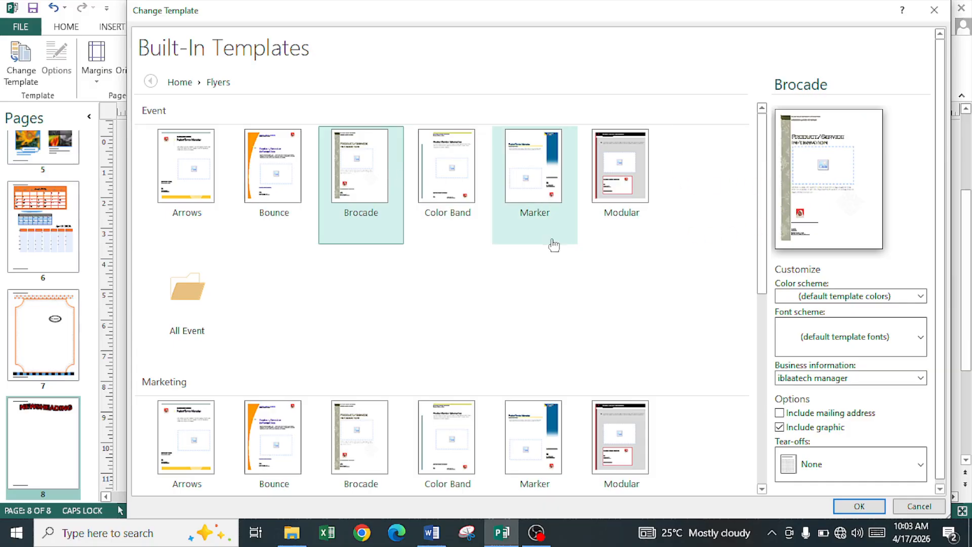
scroll(398, 424, down, 6)
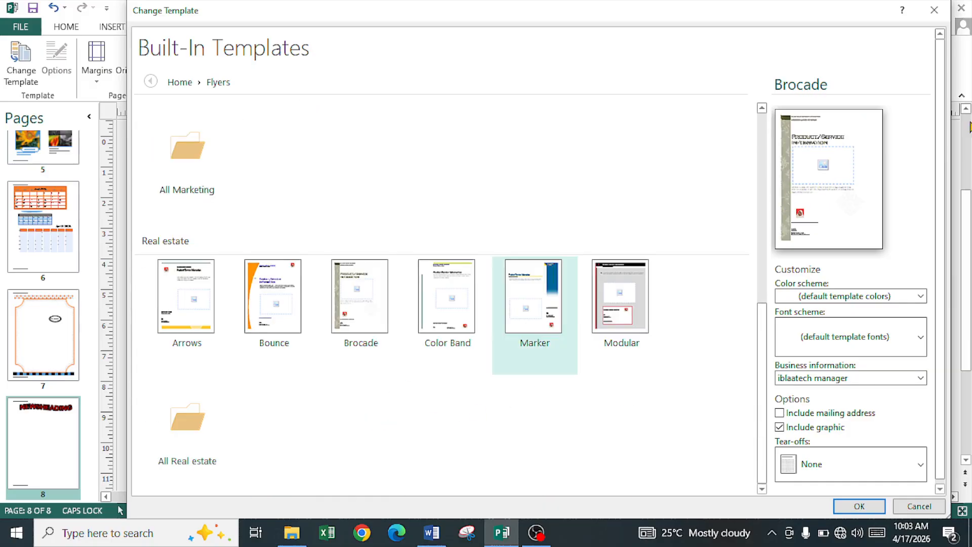
scroll(282, 373, up, 6)
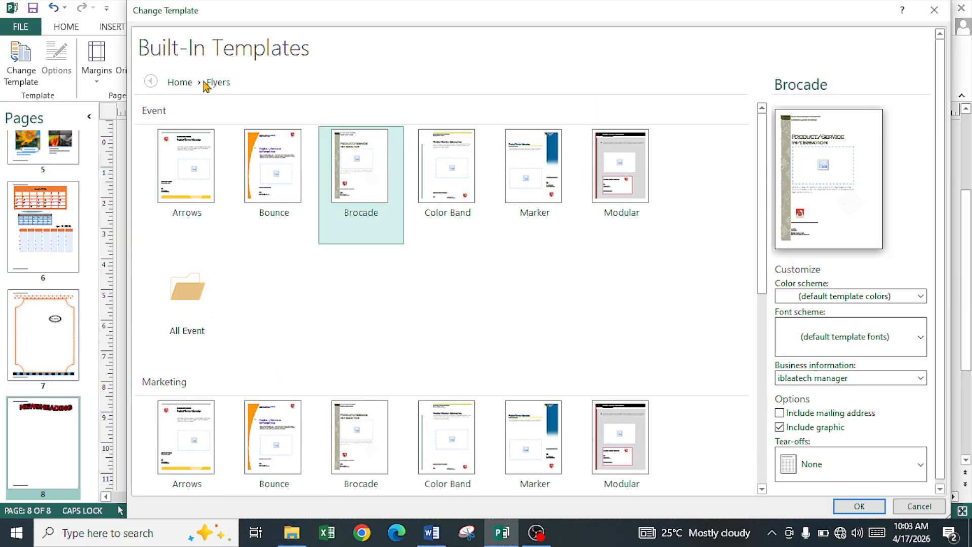
Step: View the designs in the Advertisements category and return to the overview of built-in templates
click(180, 82)
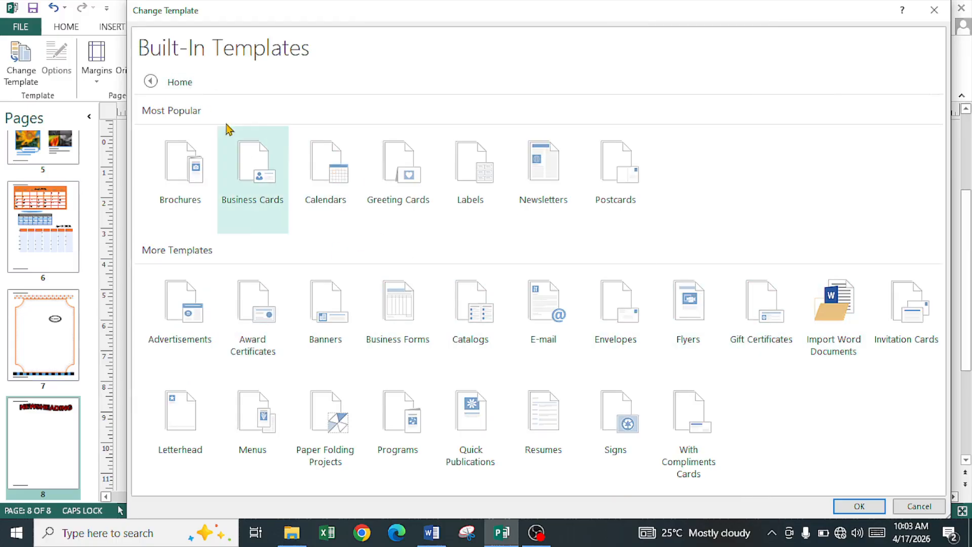
click(194, 335)
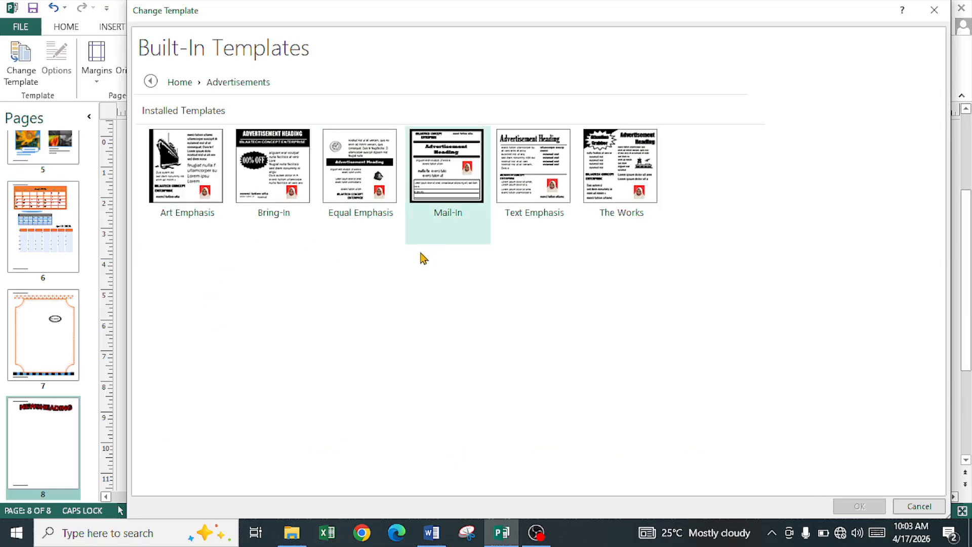
click(181, 84)
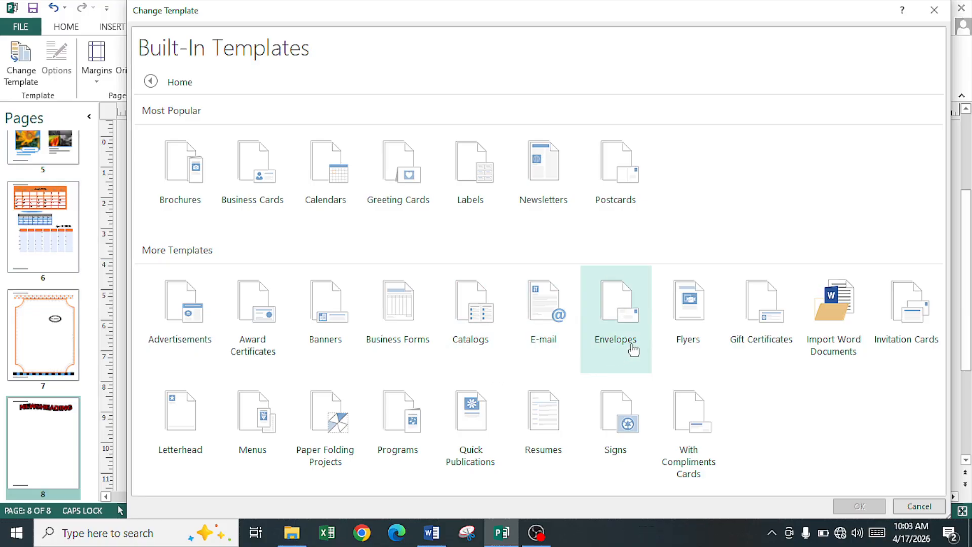
Step: Open the Calendars templates, preview the Art Right design and set the timeframe to one year per page
click(328, 207)
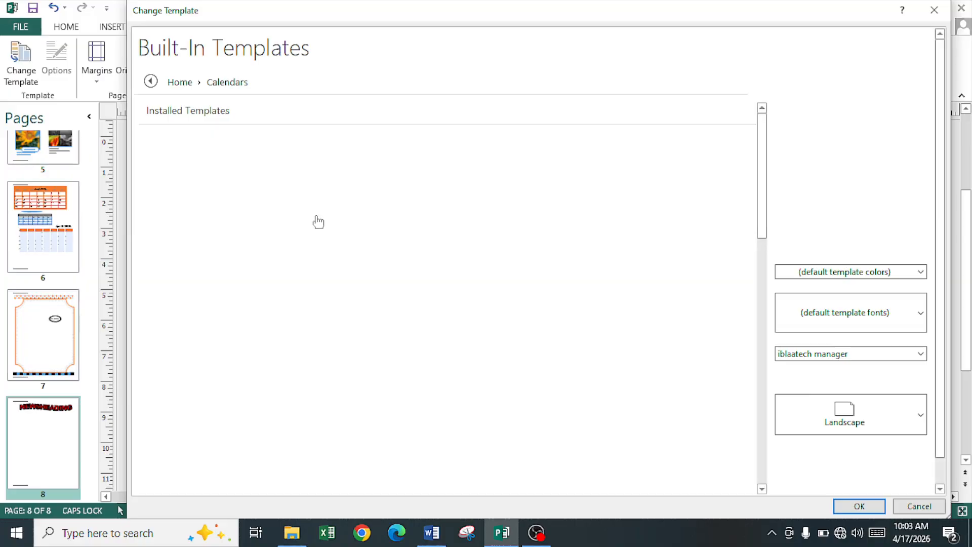
click(533, 211)
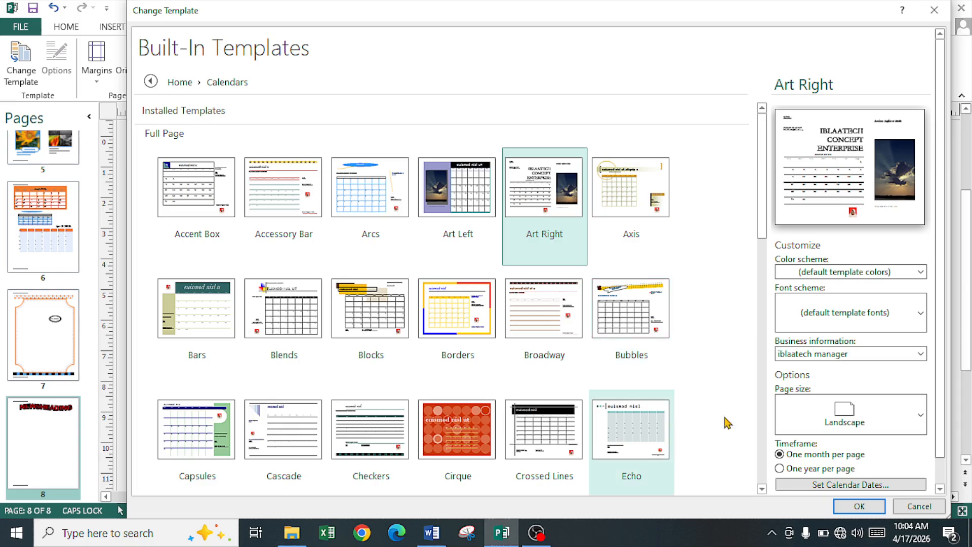
scroll(816, 421, down, 1)
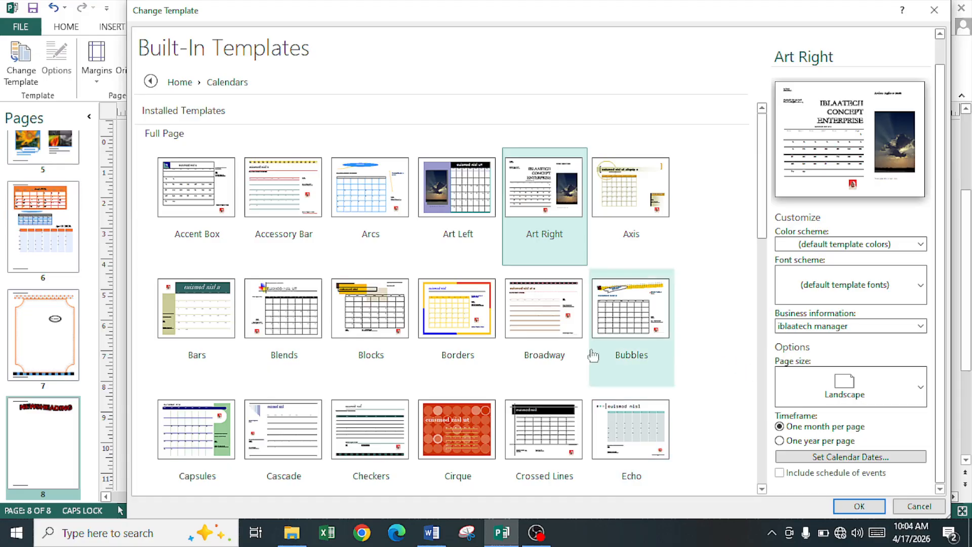
click(782, 441)
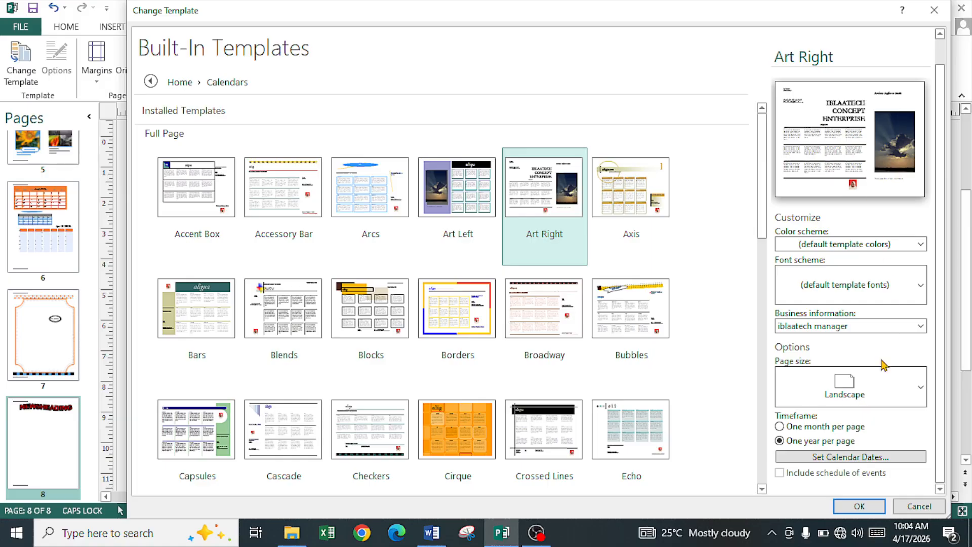
Step: Try the Portrait page size for the calendar and switch it back to Landscape
click(845, 398)
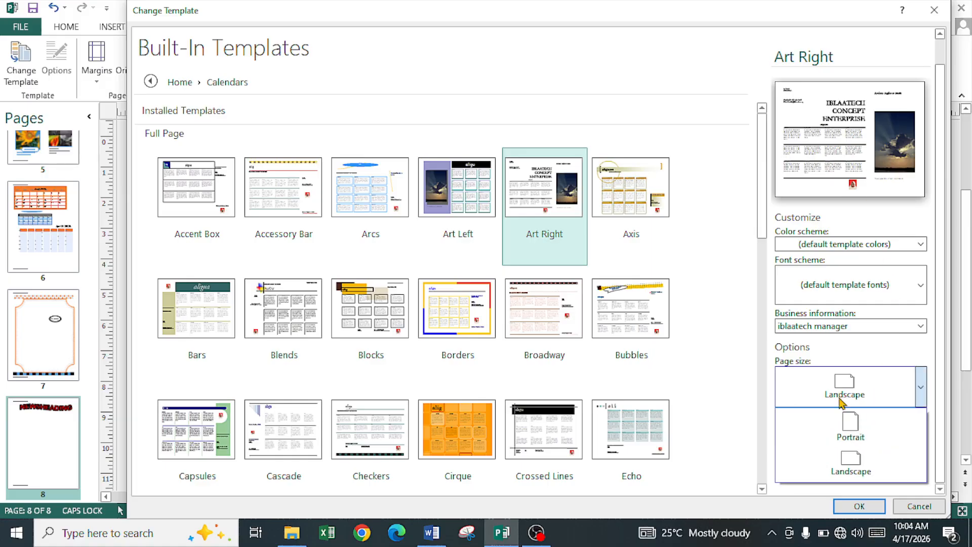
click(851, 435)
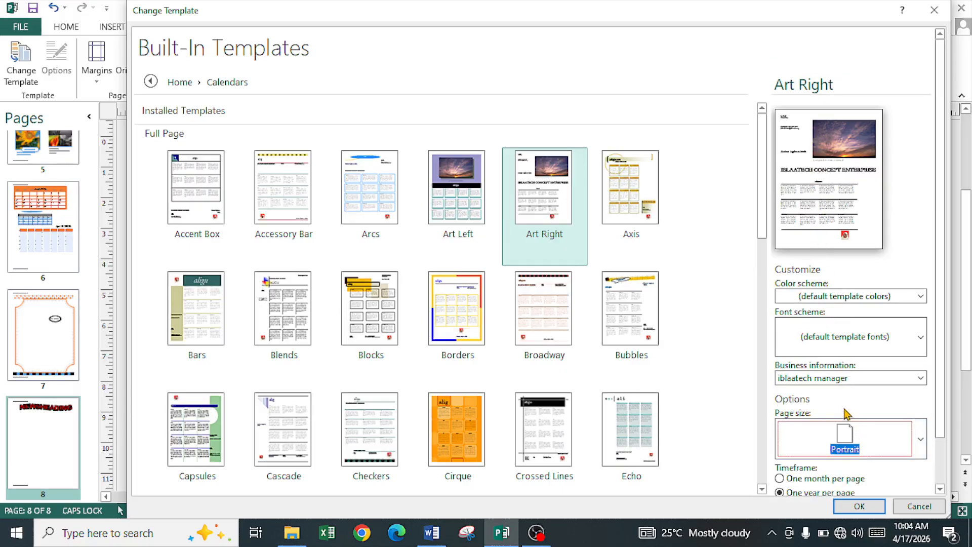
click(831, 434)
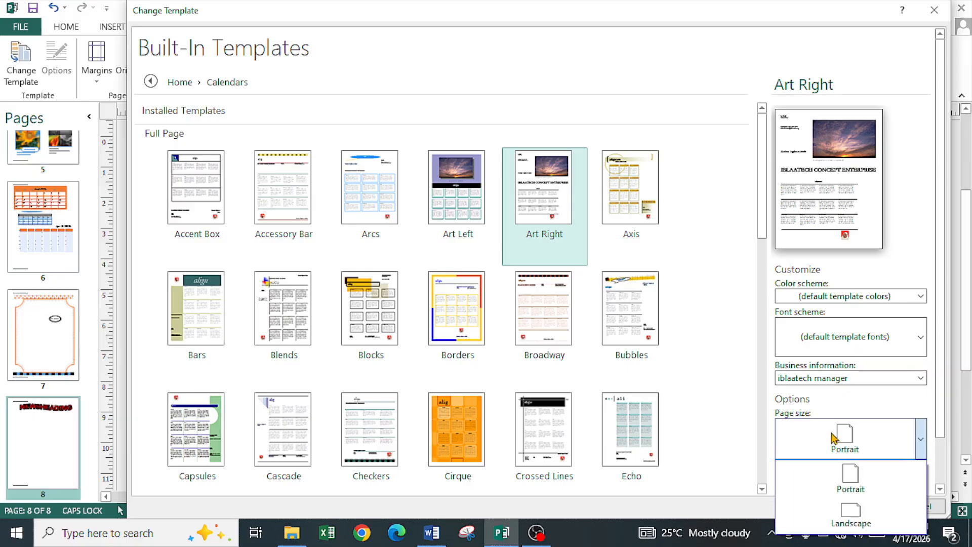
click(856, 523)
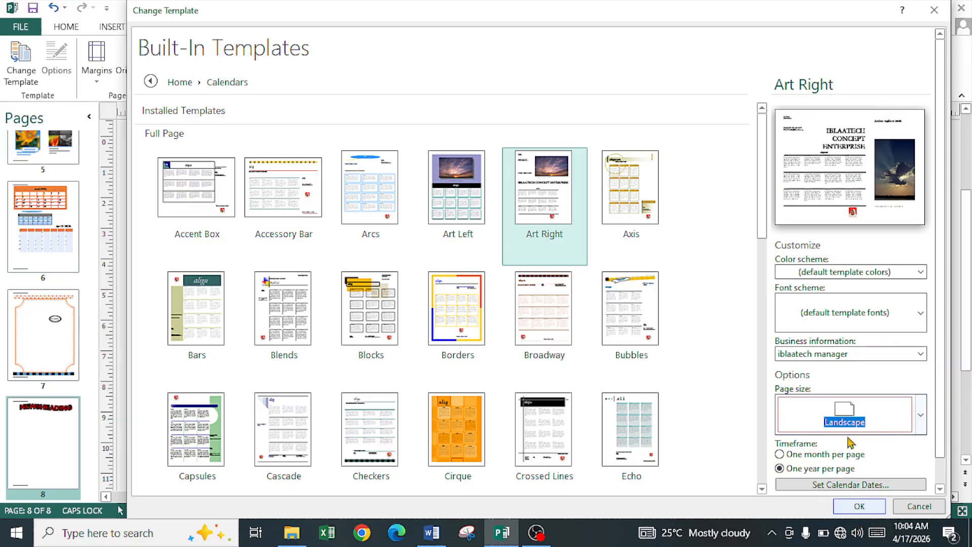
Step: Preview the Cirque calendar design and choose the Echo design
click(444, 433)
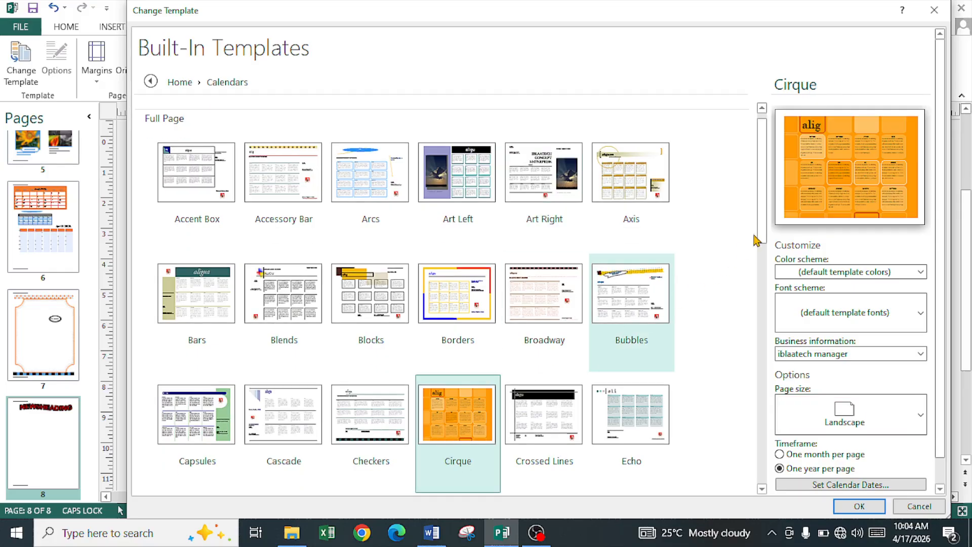
click(629, 433)
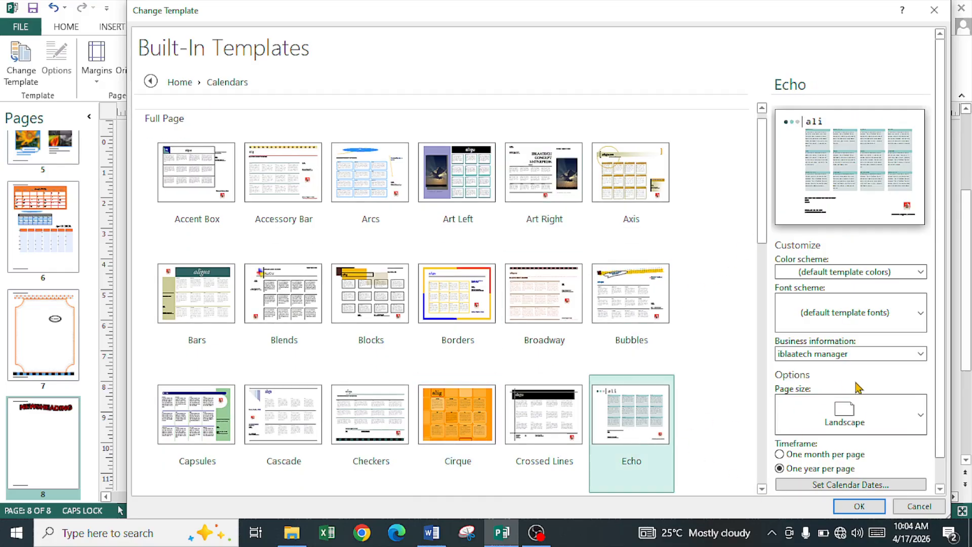
click(828, 485)
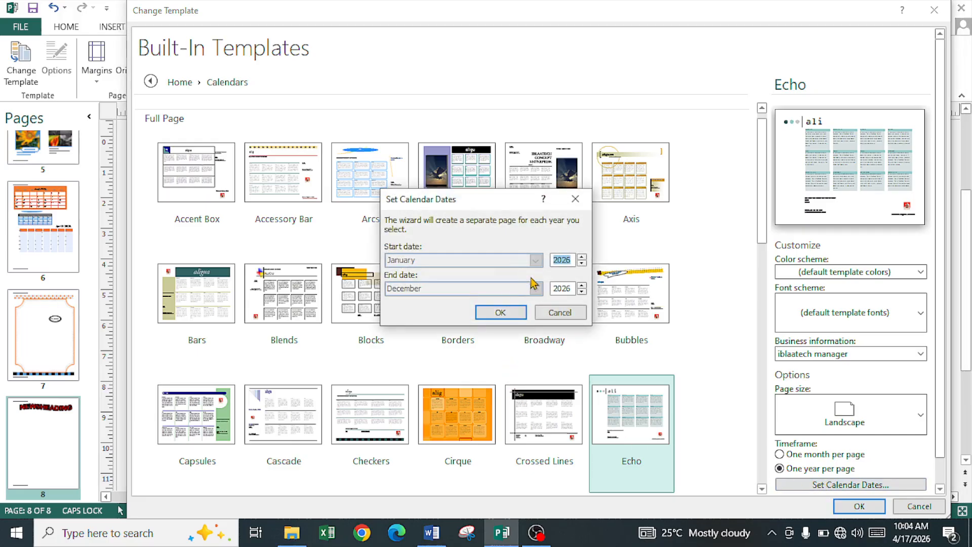
click(582, 263)
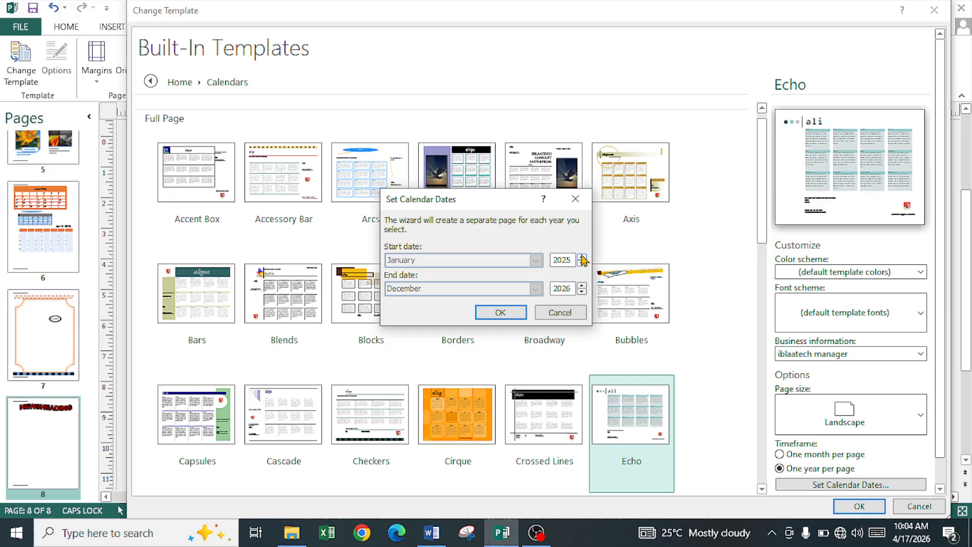
click(558, 314)
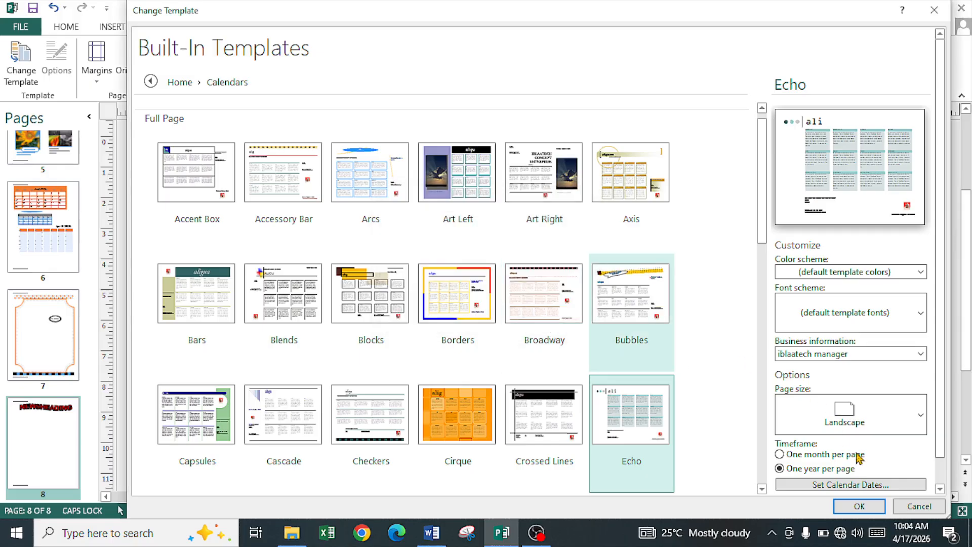
Step: Create a new publication from the Echo calendar template using the existing text and graphics, and look through the extra content
scroll(942, 428, down, 2)
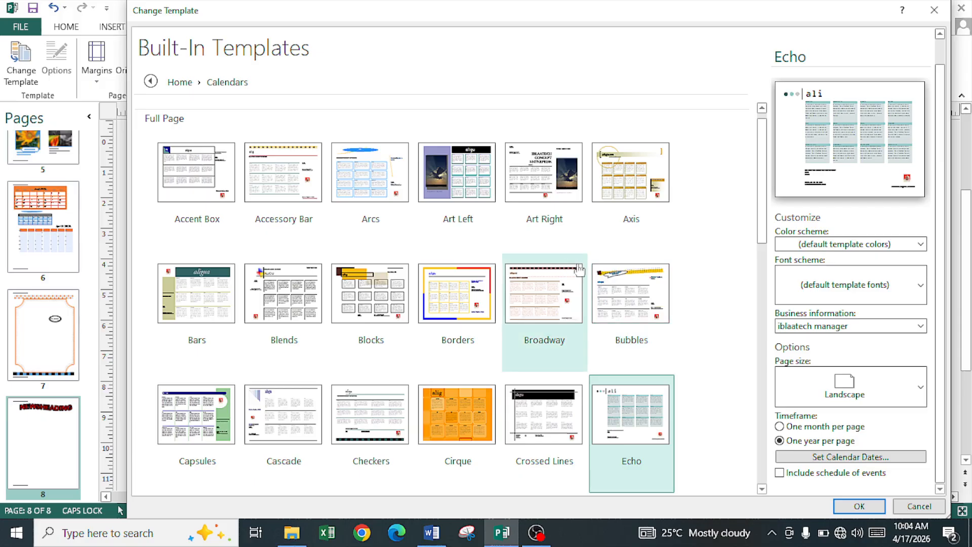
click(859, 507)
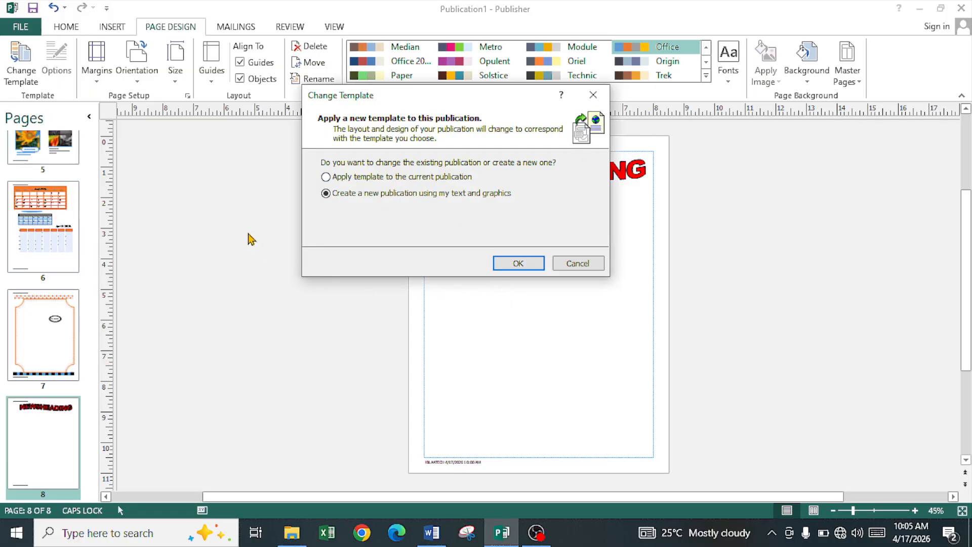
click(512, 263)
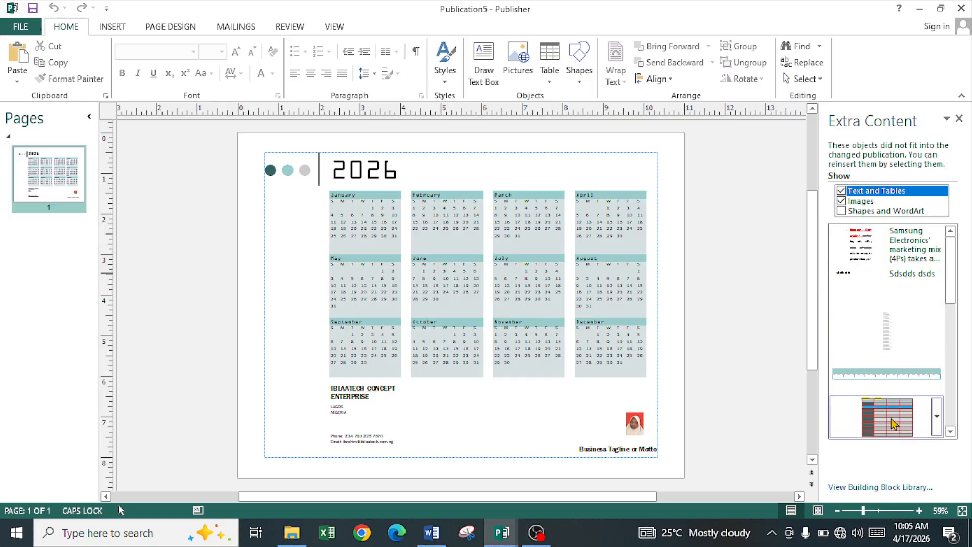
drag(950, 272, 967, 398)
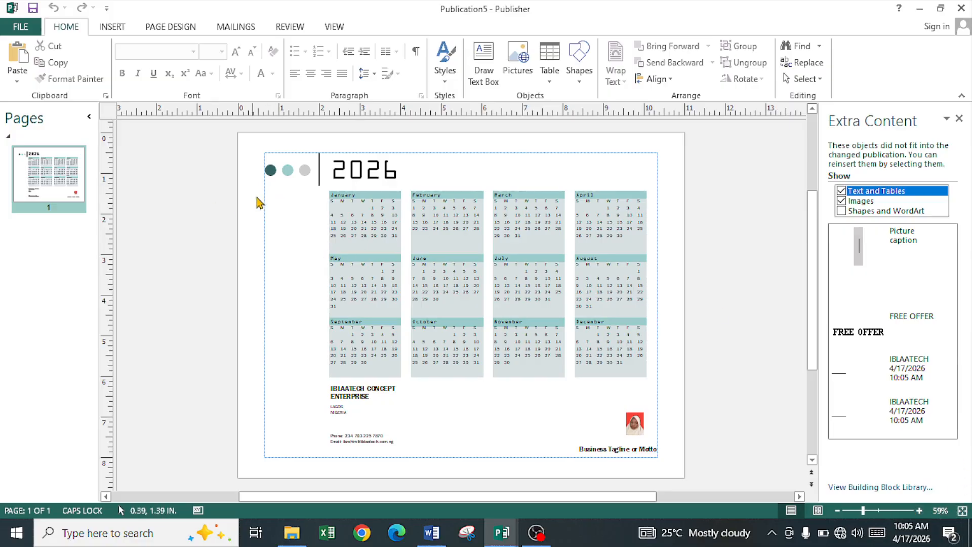
Step: Select the calendar grid, open the page's custom margin guides and turn on the two-page master
click(157, 29)
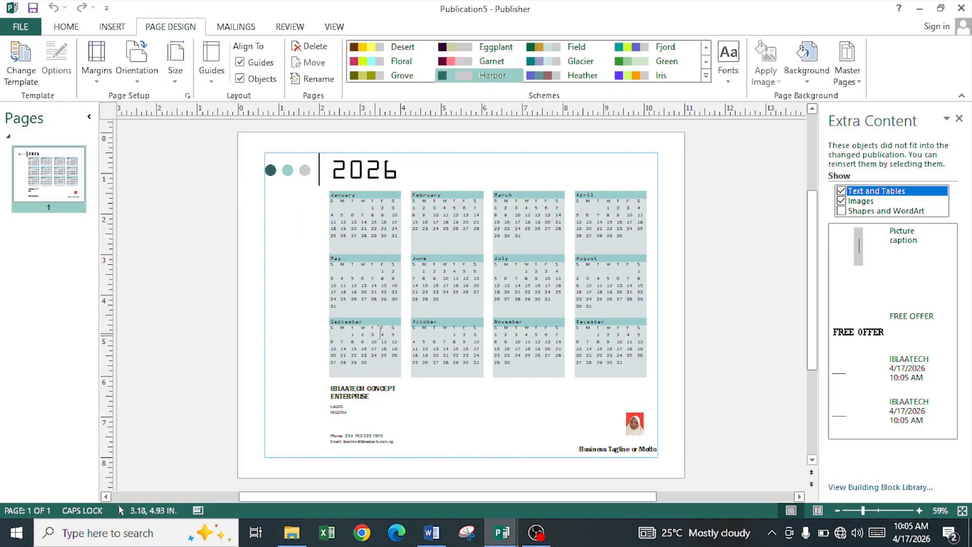
click(390, 247)
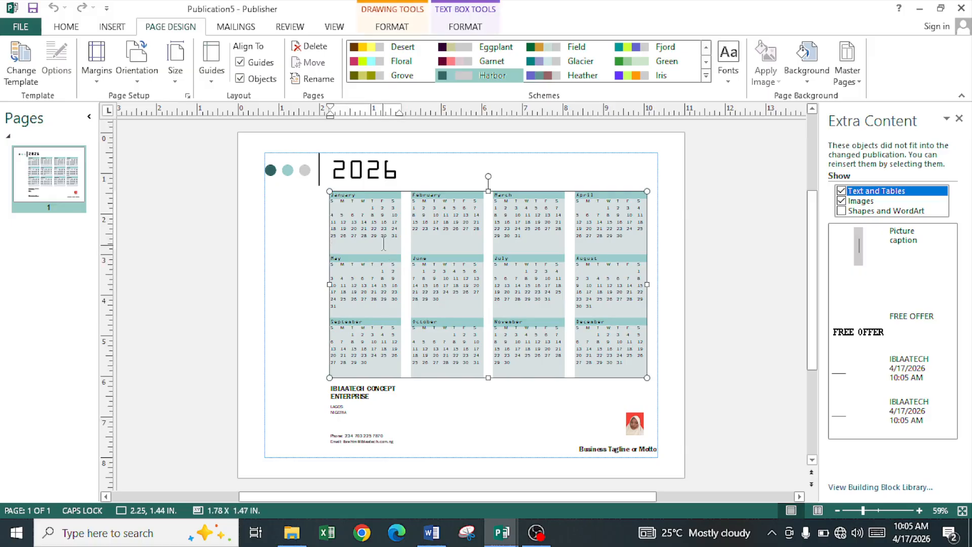
click(97, 84)
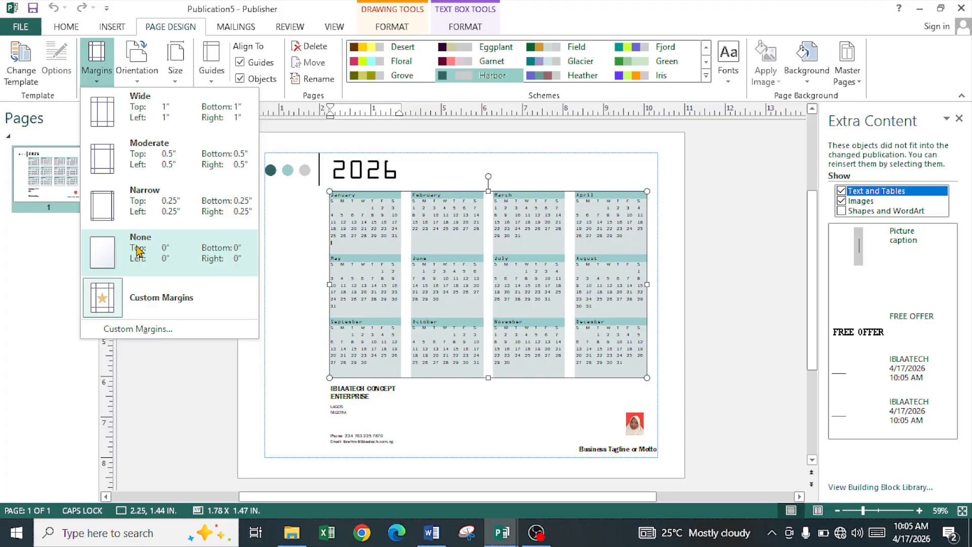
click(155, 329)
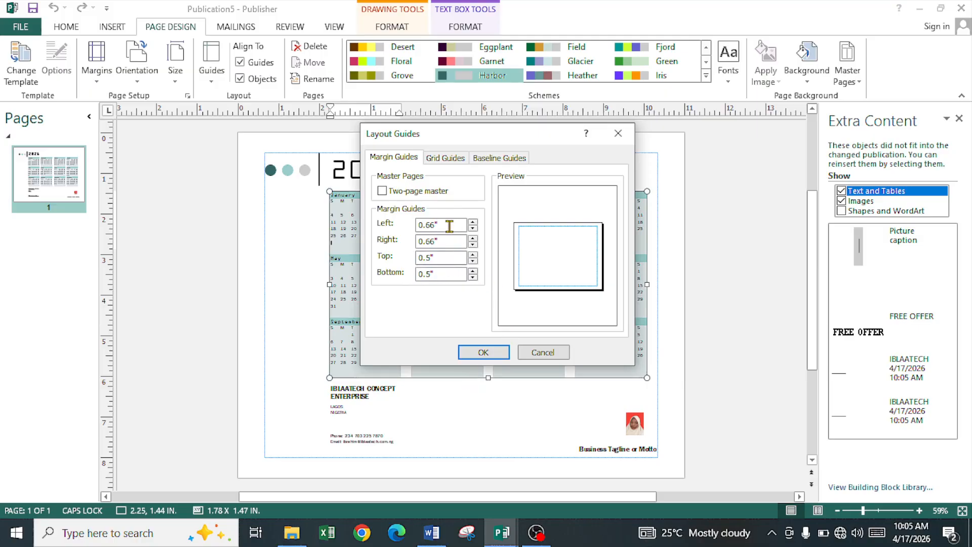
click(444, 199)
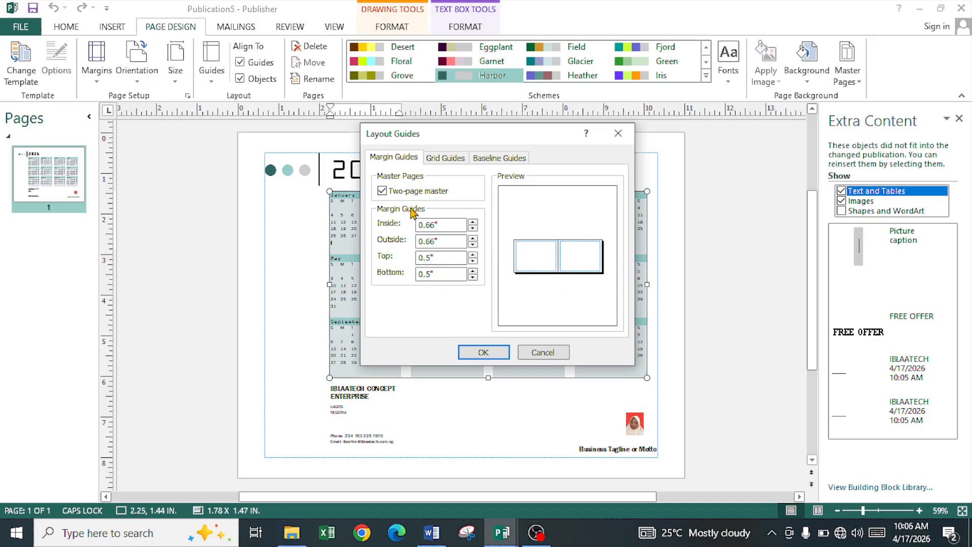
Step: View the grid and baseline guide settings, turn off the two-page master and accept the layout guides
click(443, 159)
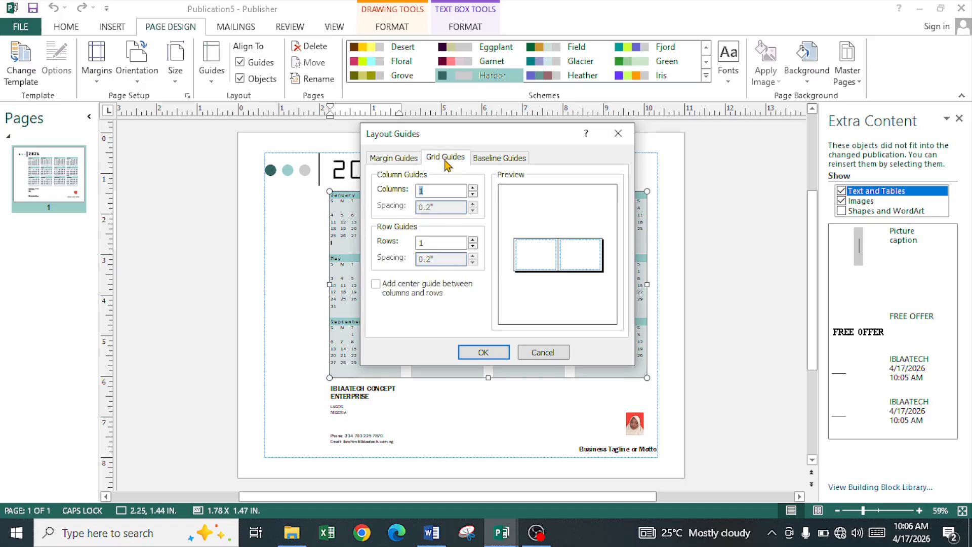
click(490, 161)
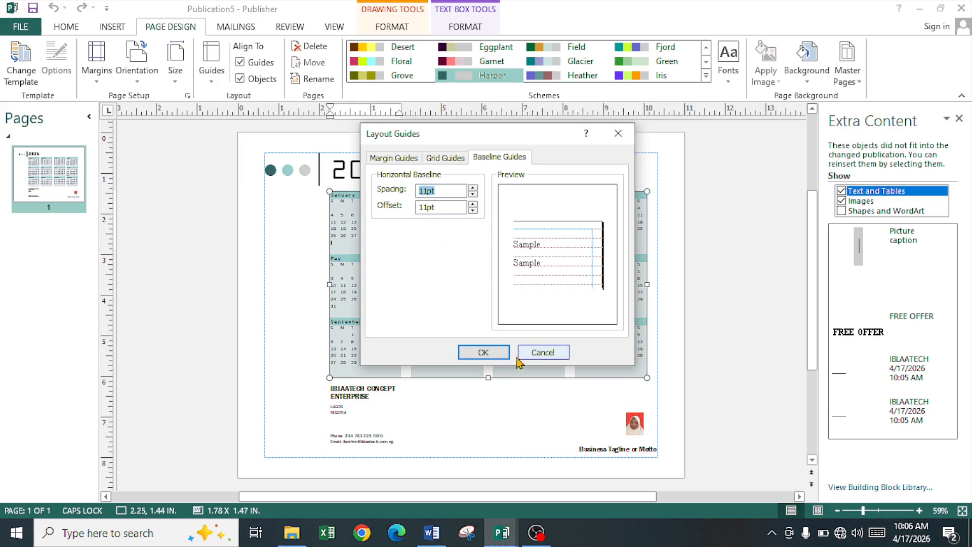
click(398, 159)
click(400, 190)
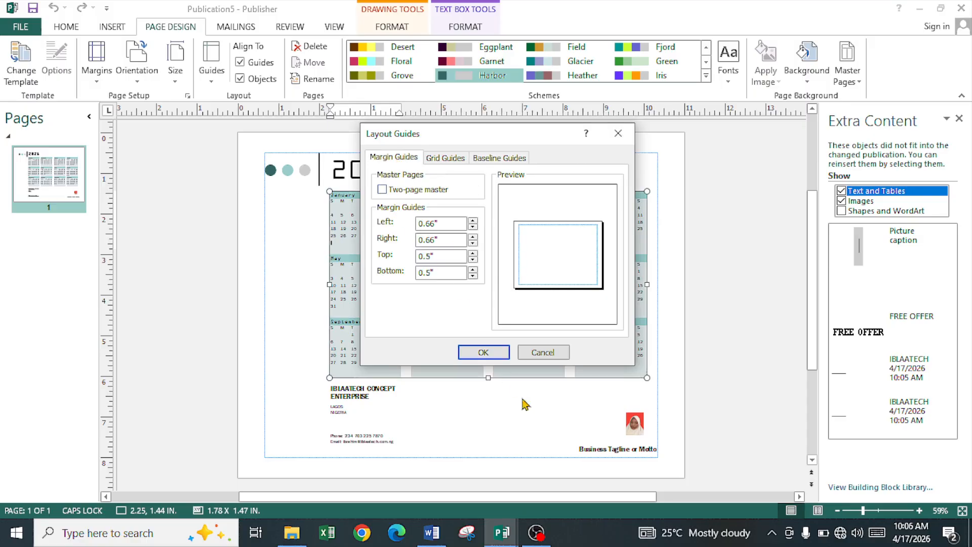
click(484, 353)
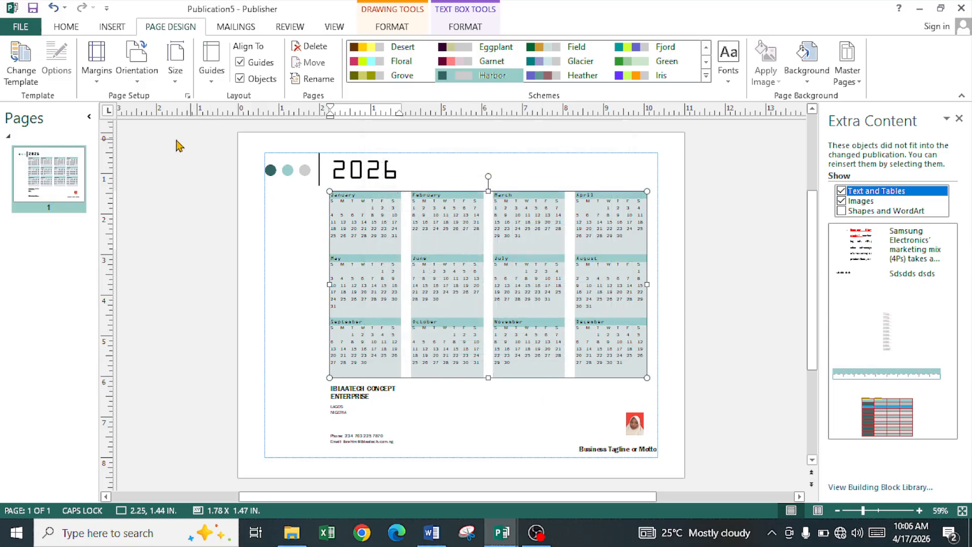
Step: Switch the calendar page to portrait orientation and back to landscape
click(146, 86)
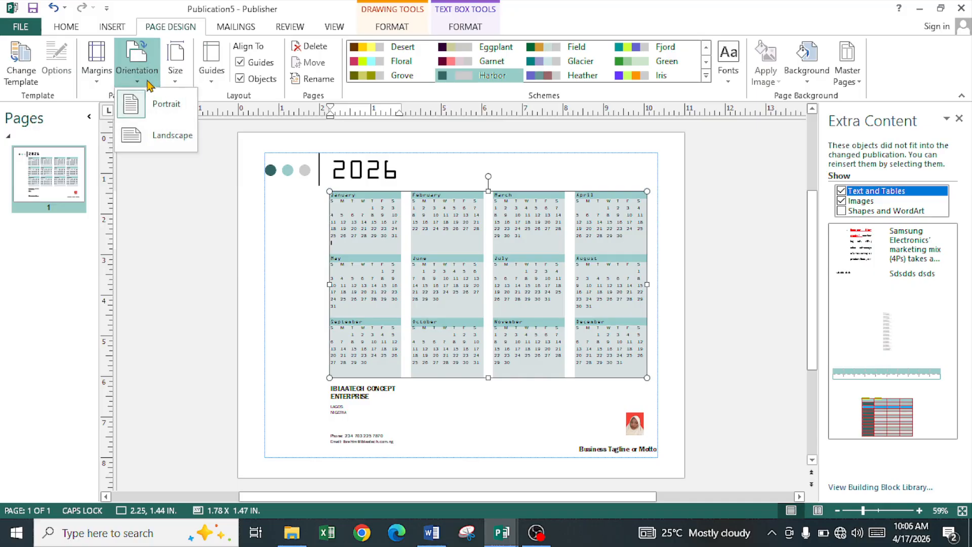
click(169, 139)
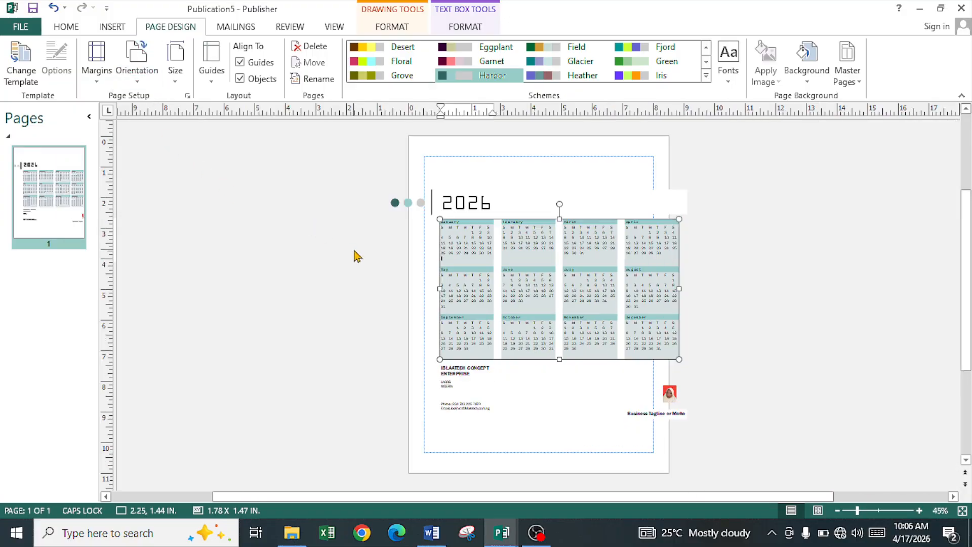
click(136, 66)
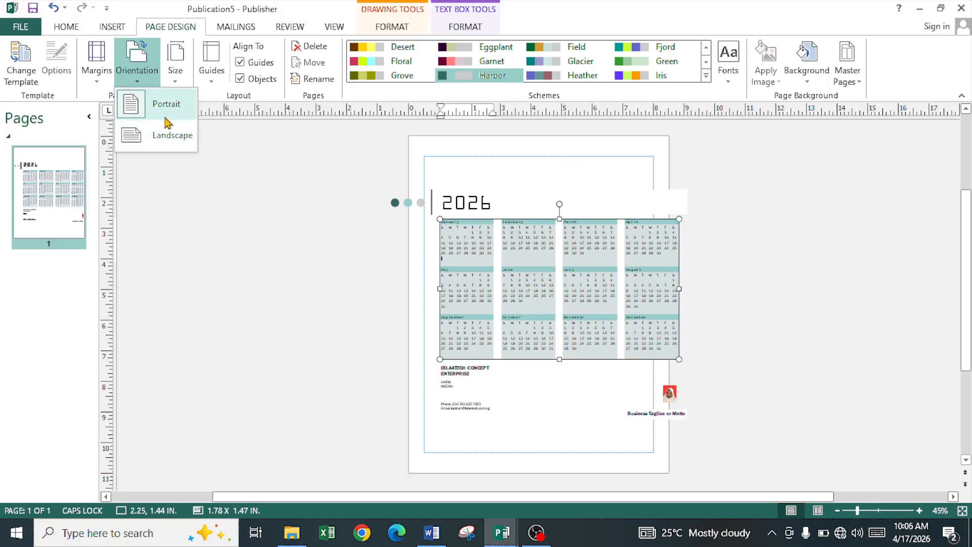
click(172, 135)
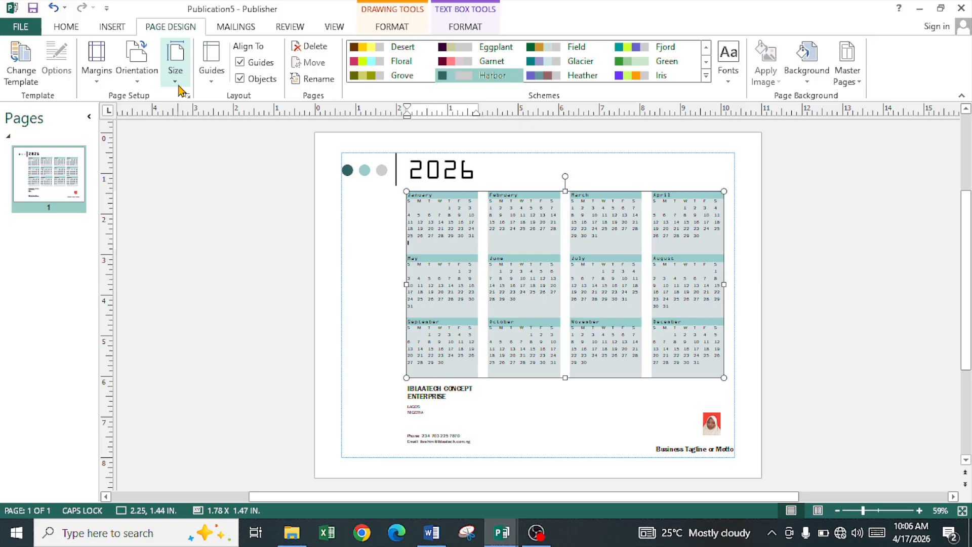
Step: Set the page size to A4 (Landscape) and look over the built-in ruler guide layouts
click(176, 76)
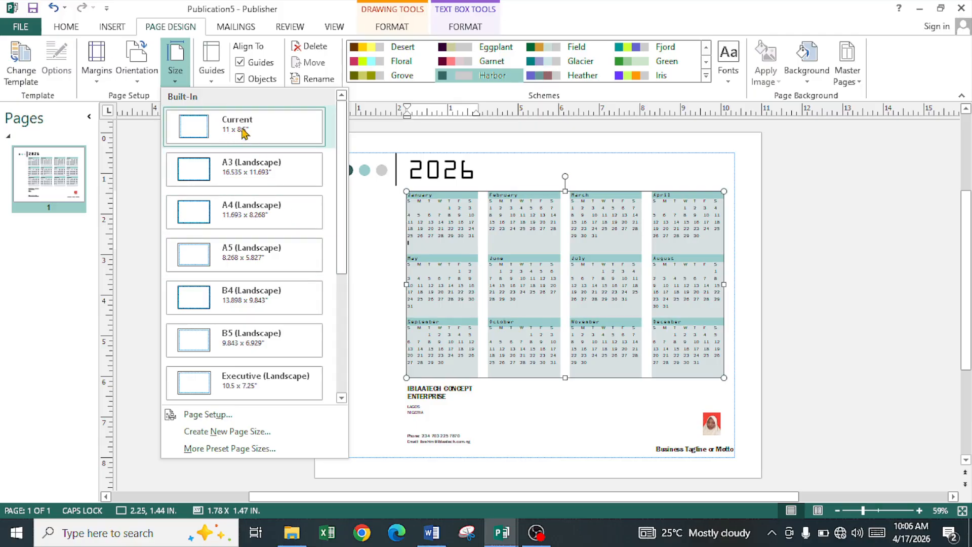
click(227, 224)
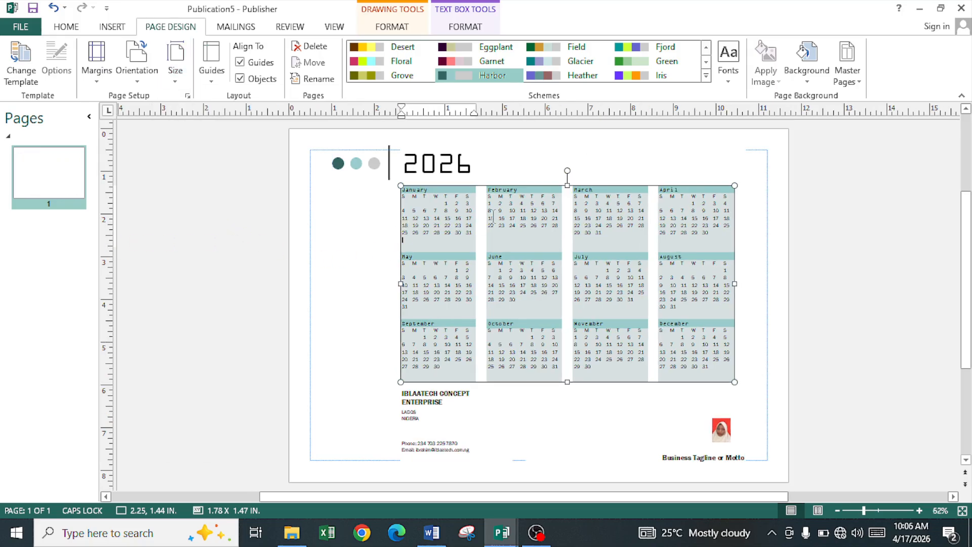
click(183, 83)
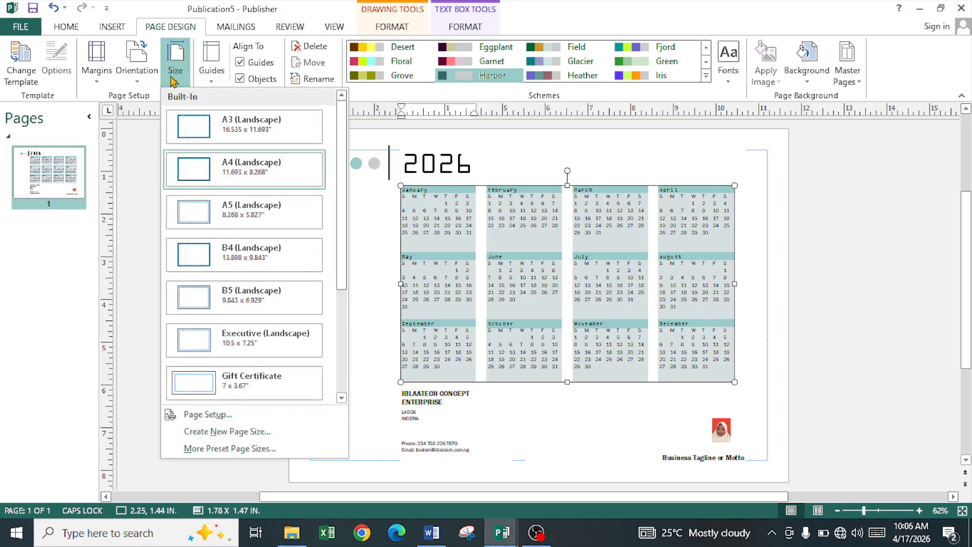
click(217, 86)
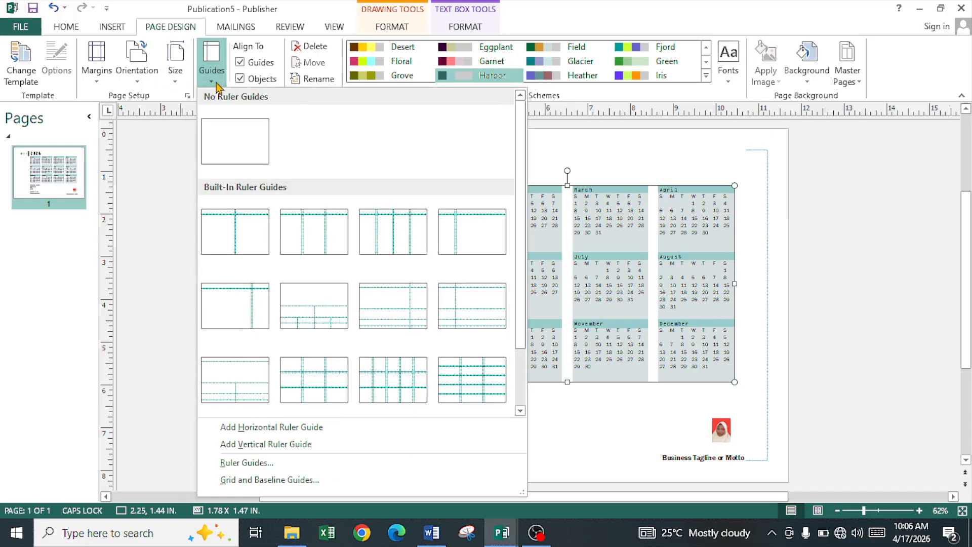
click(138, 259)
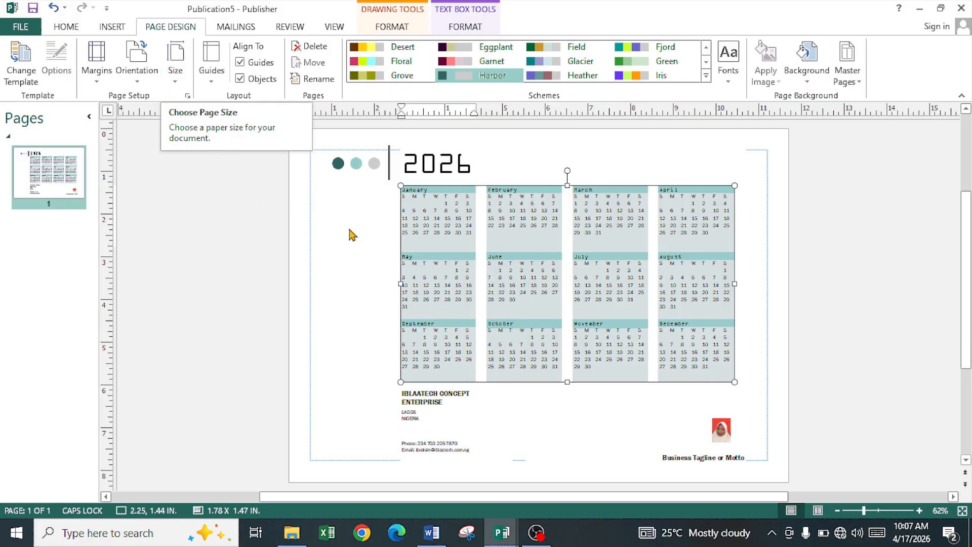
click(211, 80)
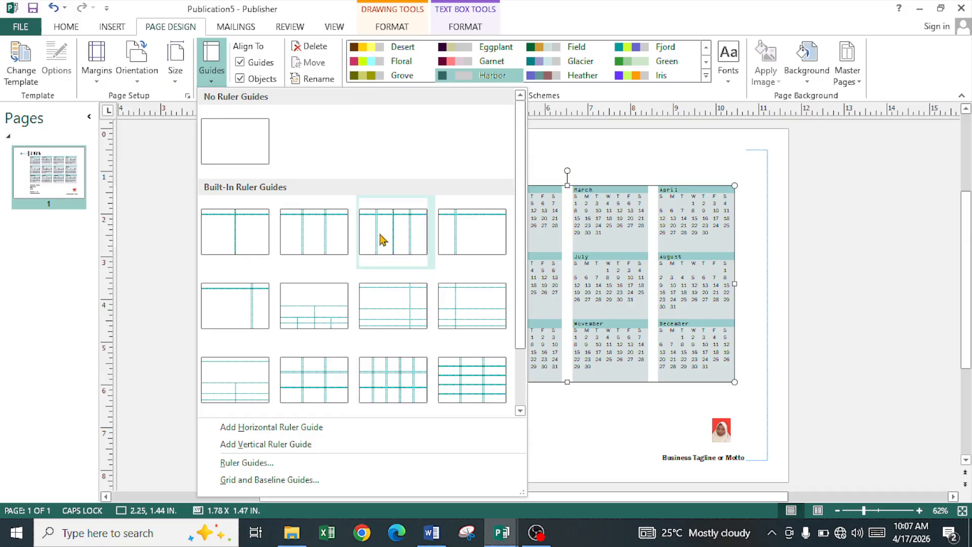
click(53, 272)
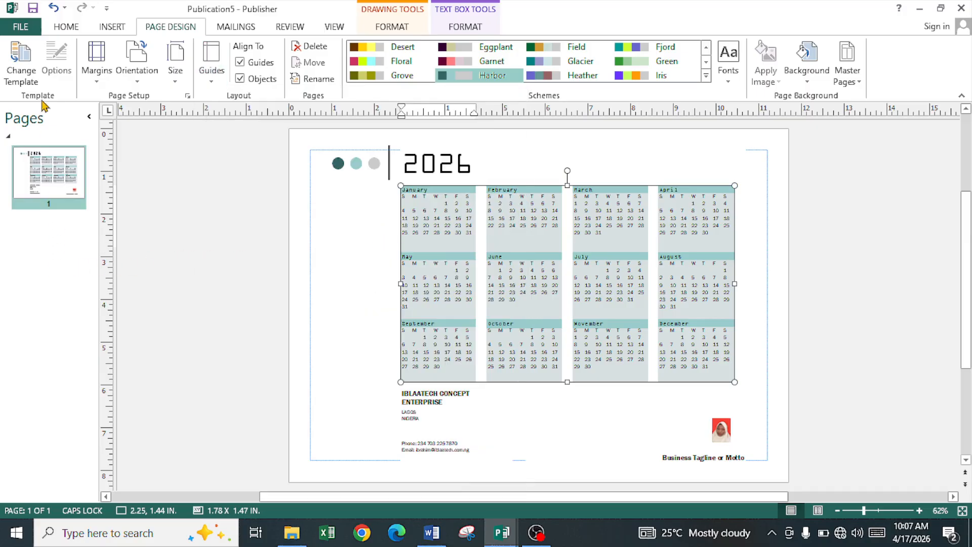
Step: Insert a blank page after the calendar page and apply the built-in ruler guides with five columns and three rows
right_click(44, 248)
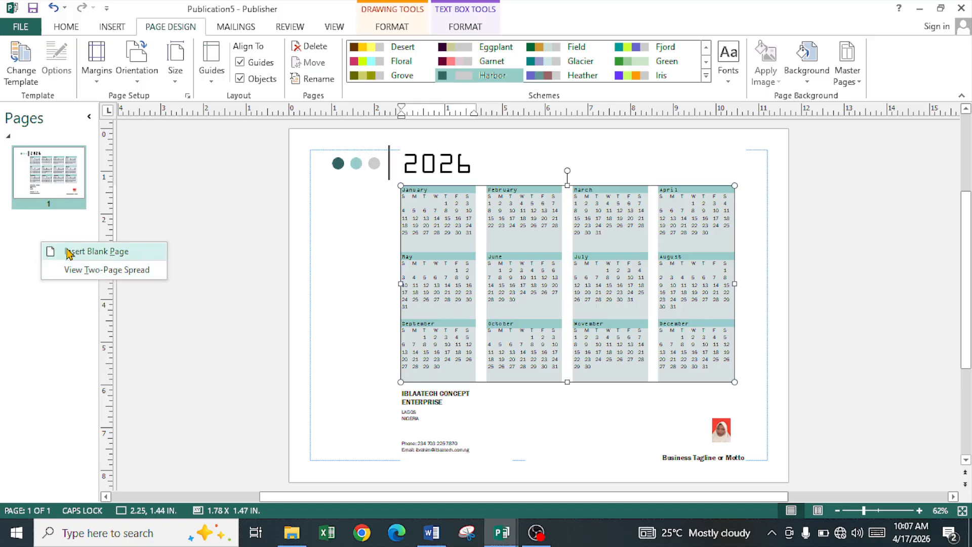
click(71, 258)
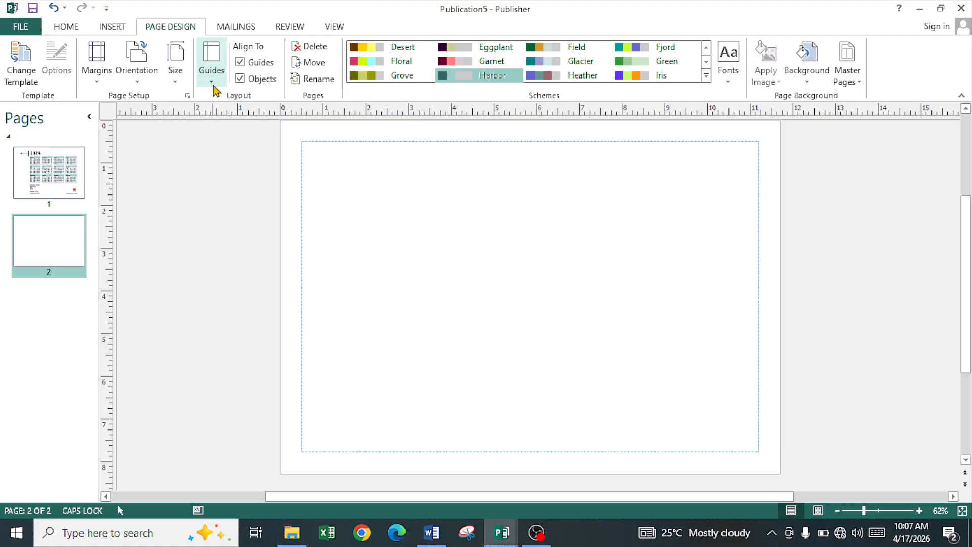
click(211, 85)
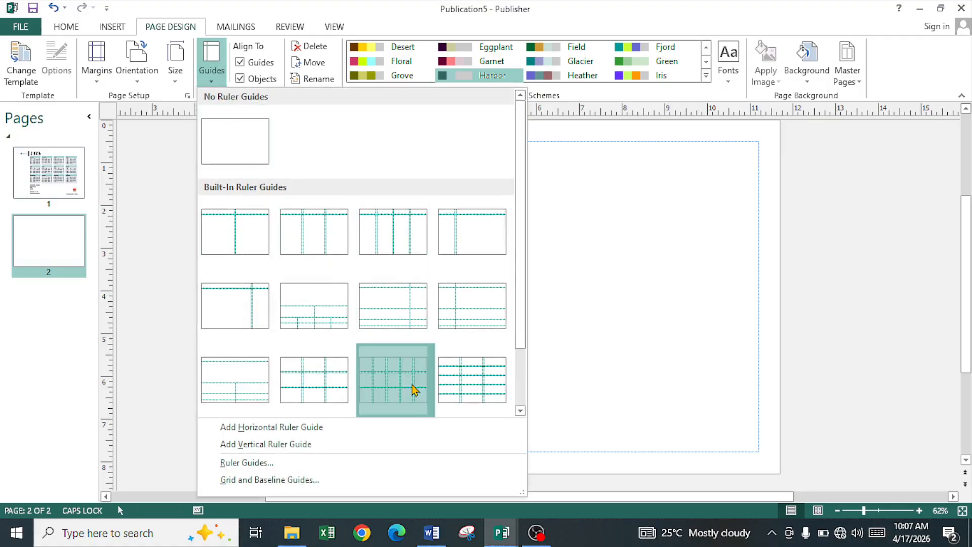
click(413, 390)
scroll(481, 314, up, 1)
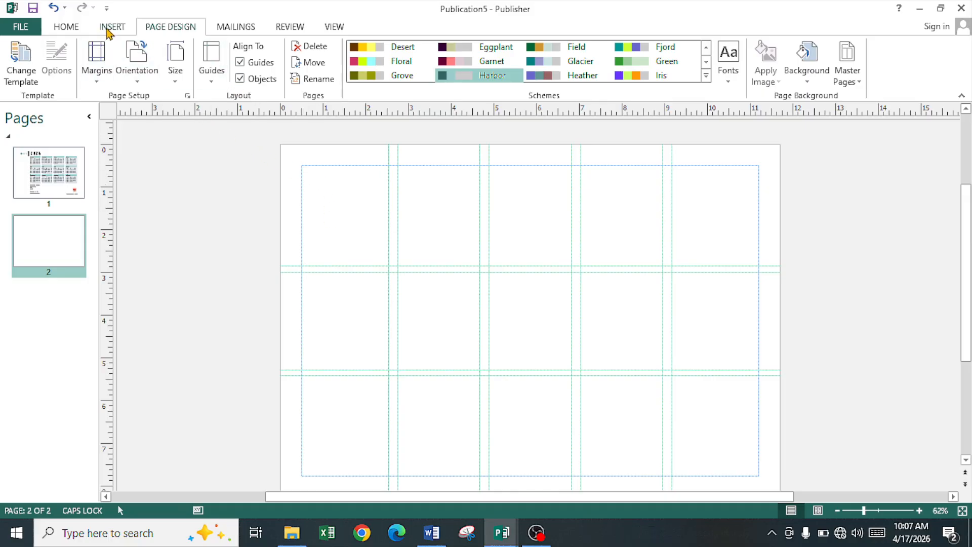
Step: Draw a text box about 2.08 x 2.27 in over the first guide cell and enter the sample text GJHJKHVBJN
click(112, 28)
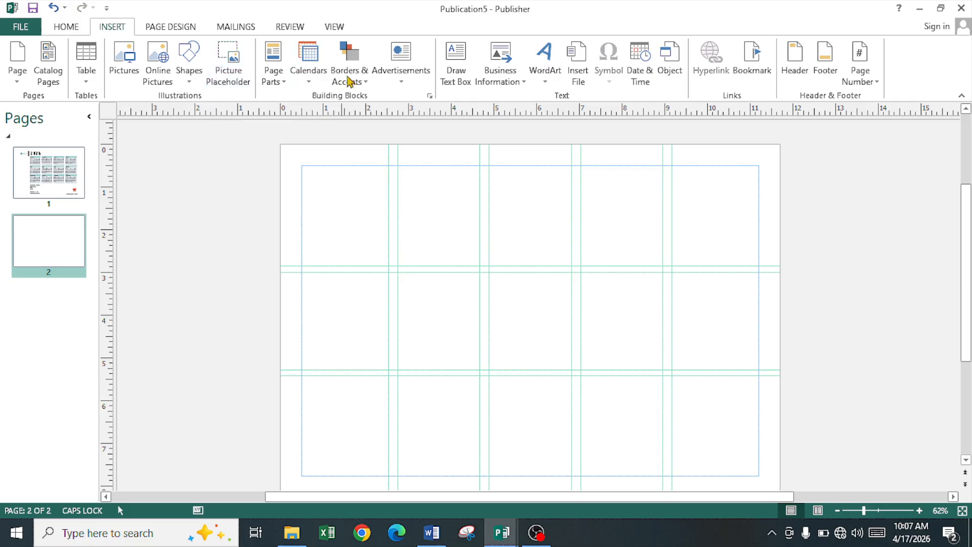
click(466, 63)
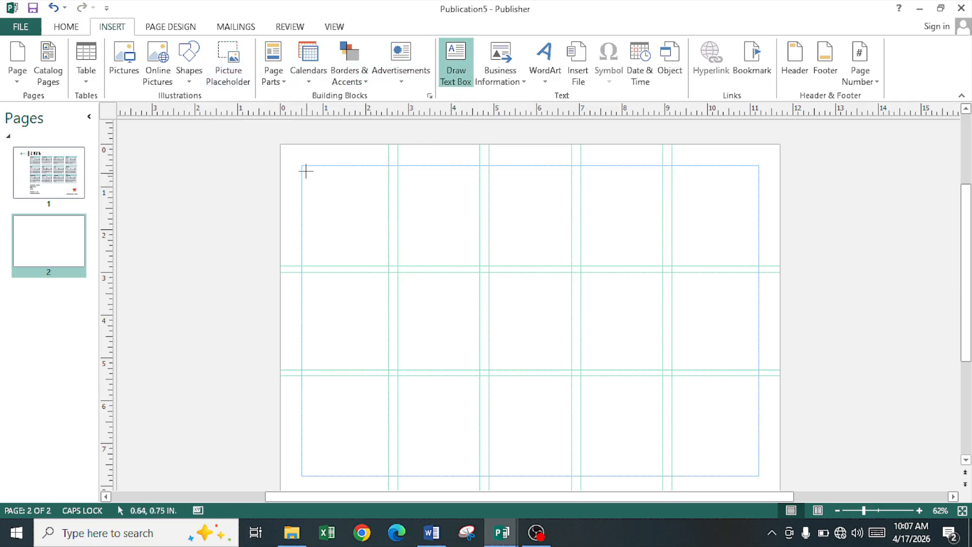
mouse_move(302, 167)
mouse_down()
mouse_move(316, 227)
mouse_move(394, 267)
mouse_up()
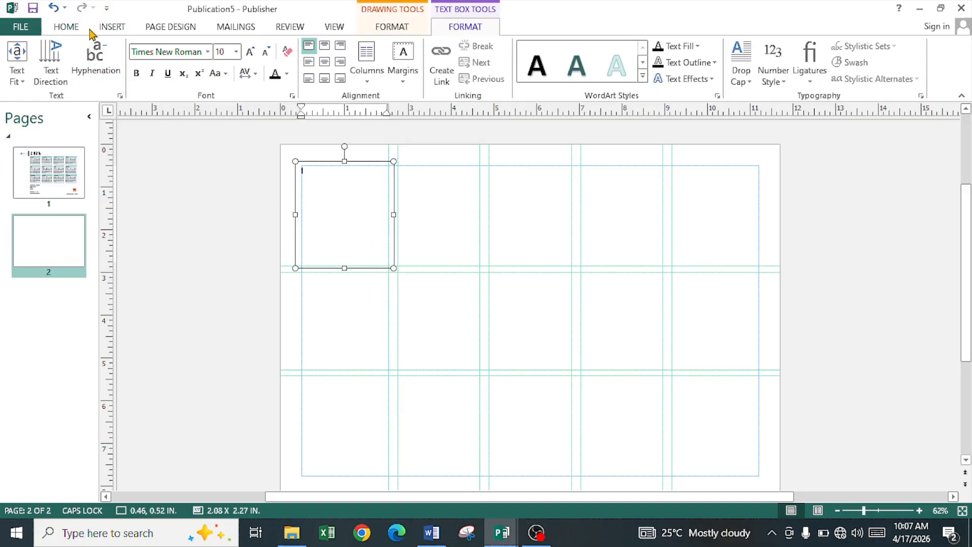
text(GJHJKHVBJN)
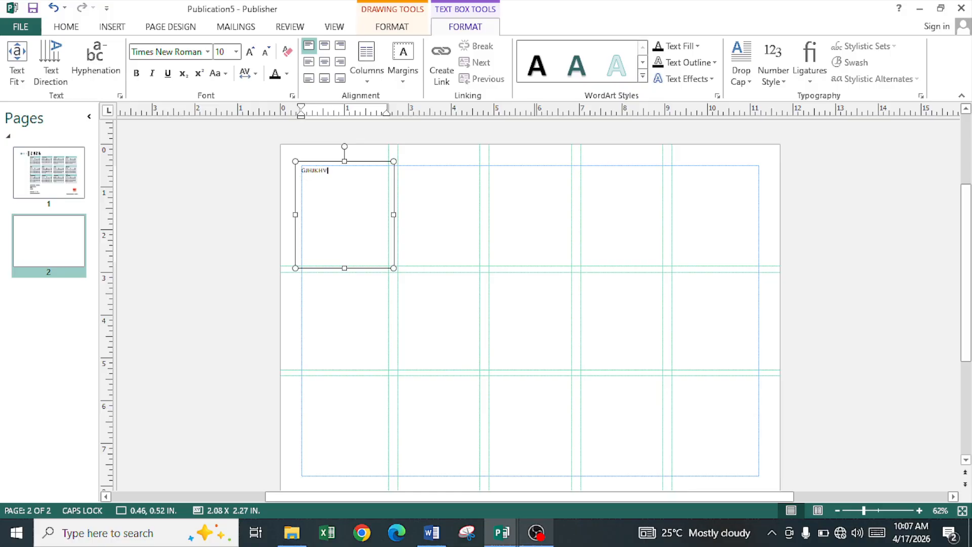
Step: Insert a picture placeholder and enlarge it to about 1.87 x 1.87 in within the middle guide cell
click(113, 28)
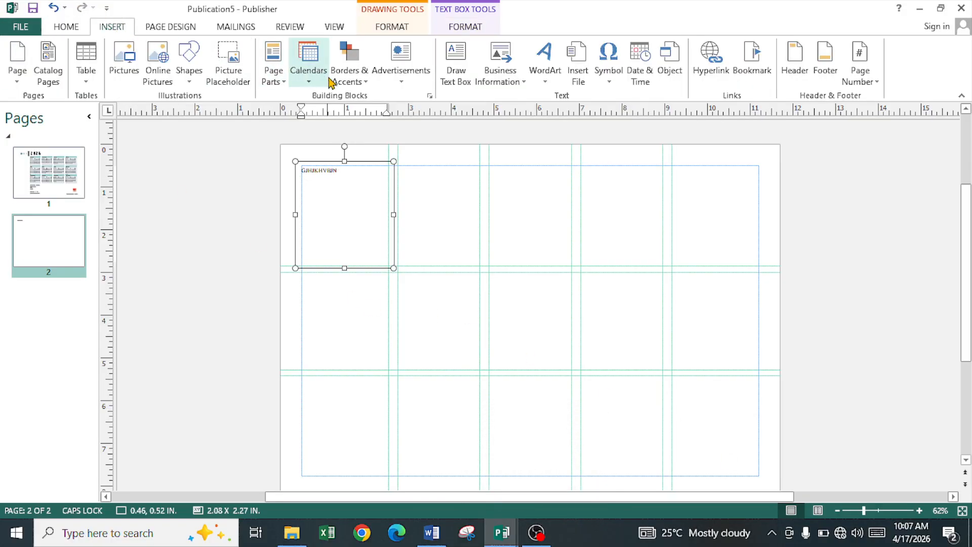
click(240, 81)
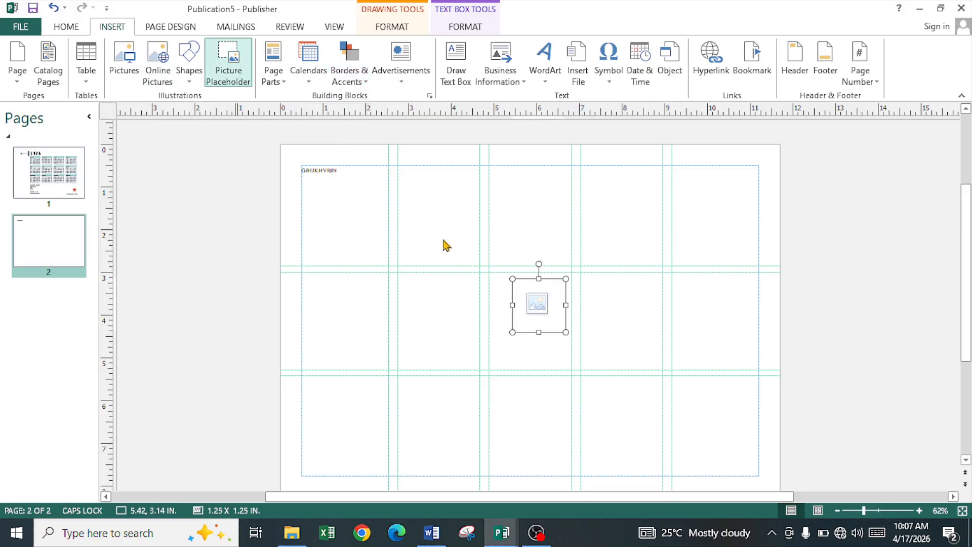
click(537, 306)
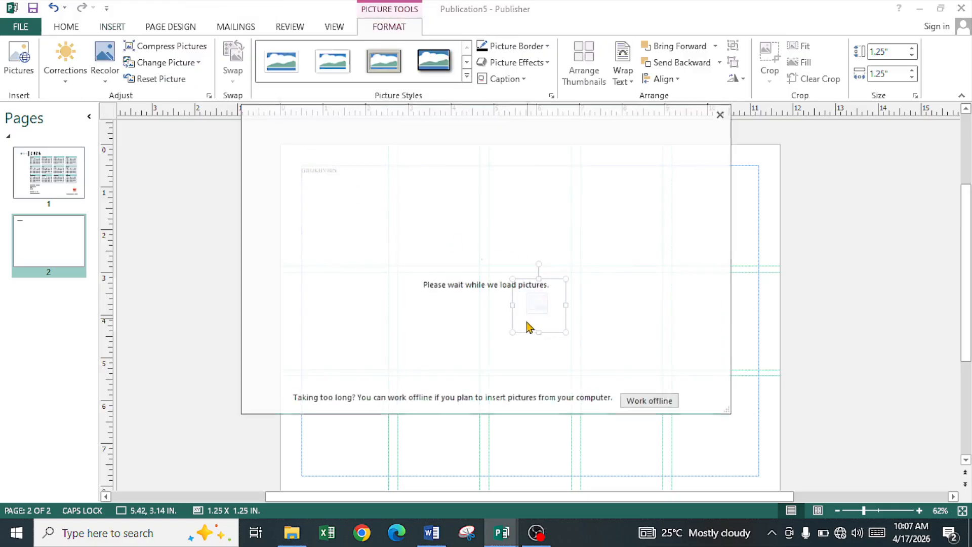
click(545, 298)
drag(546, 333, 571, 359)
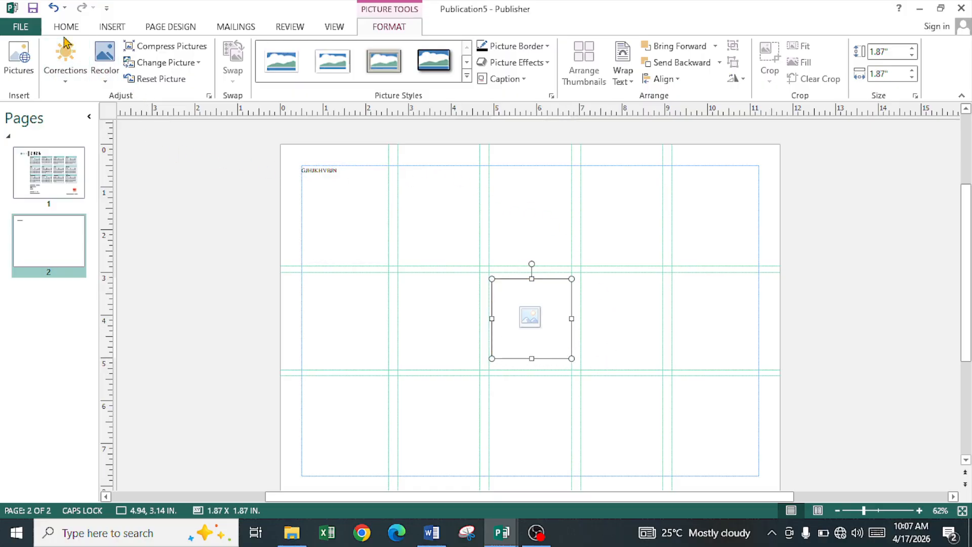
Step: View the options for moving the selected page and accept its placement after Page 2
click(183, 28)
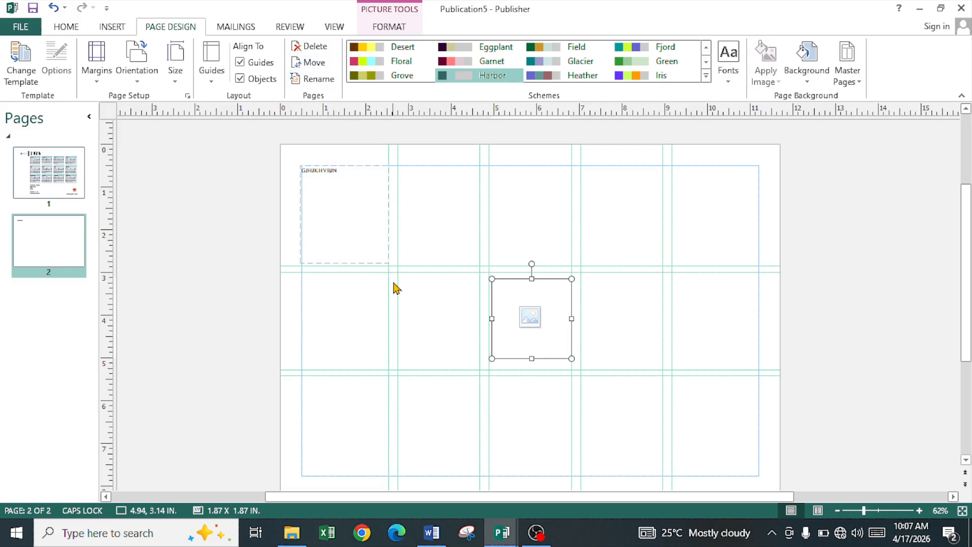
click(323, 66)
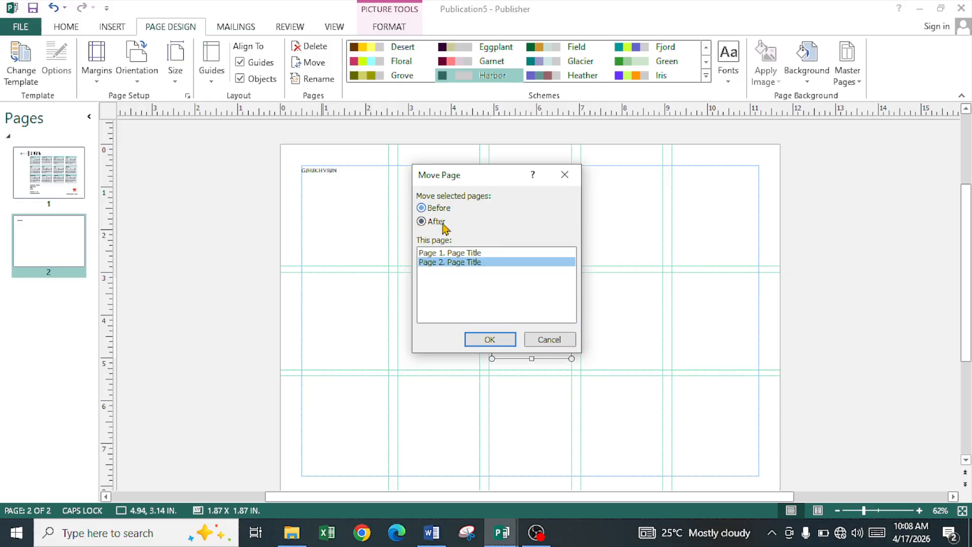
click(502, 343)
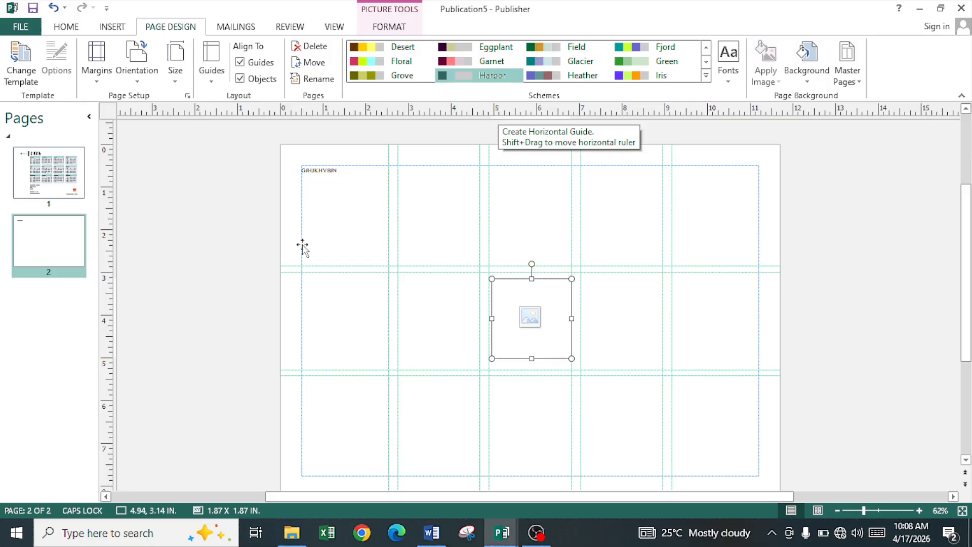
Step: Try the Desert, Grove and Iris color schemes and apply Fjord with the calendar page in view
click(492, 77)
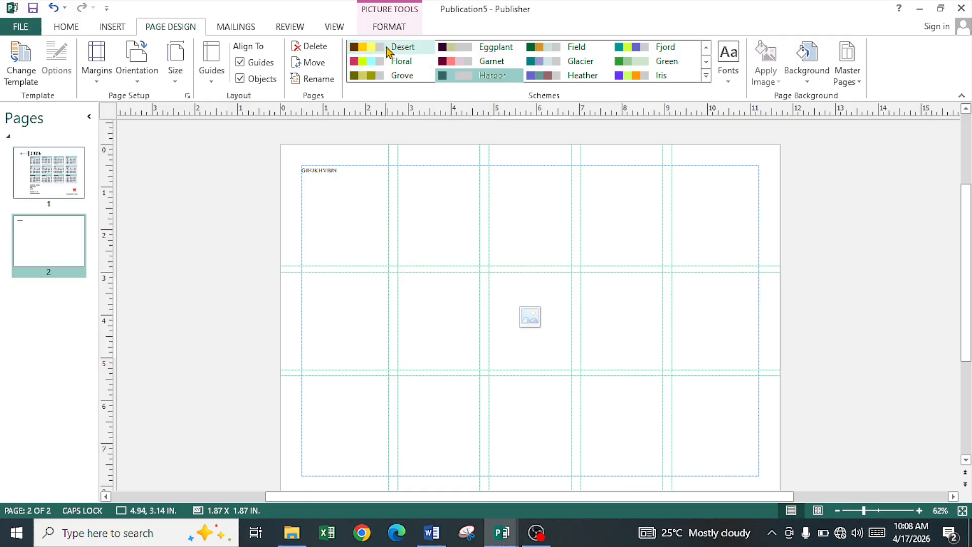
click(389, 52)
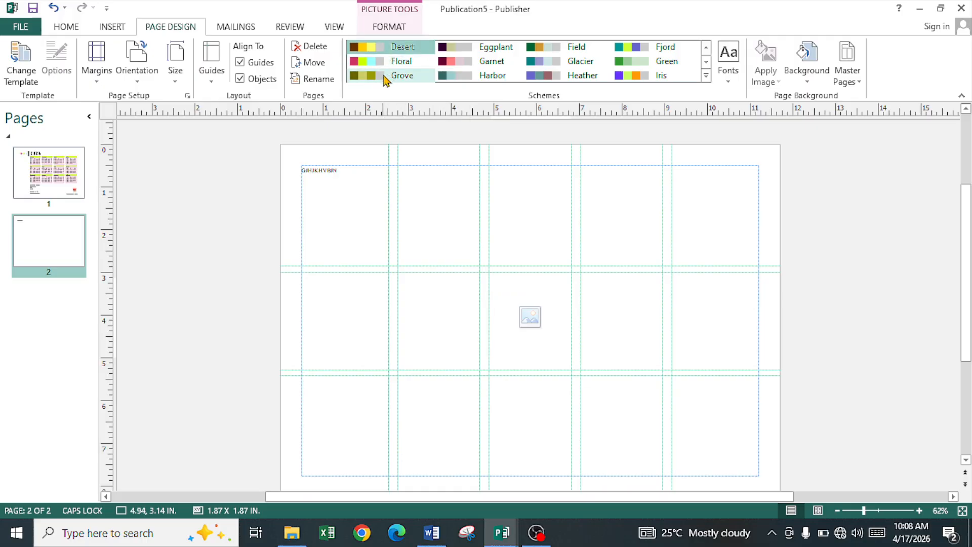
click(385, 76)
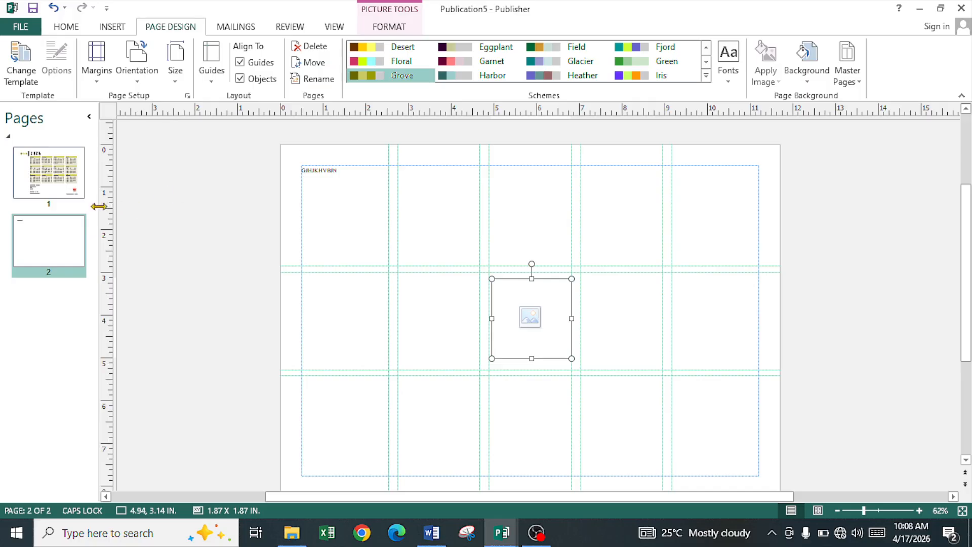
click(69, 185)
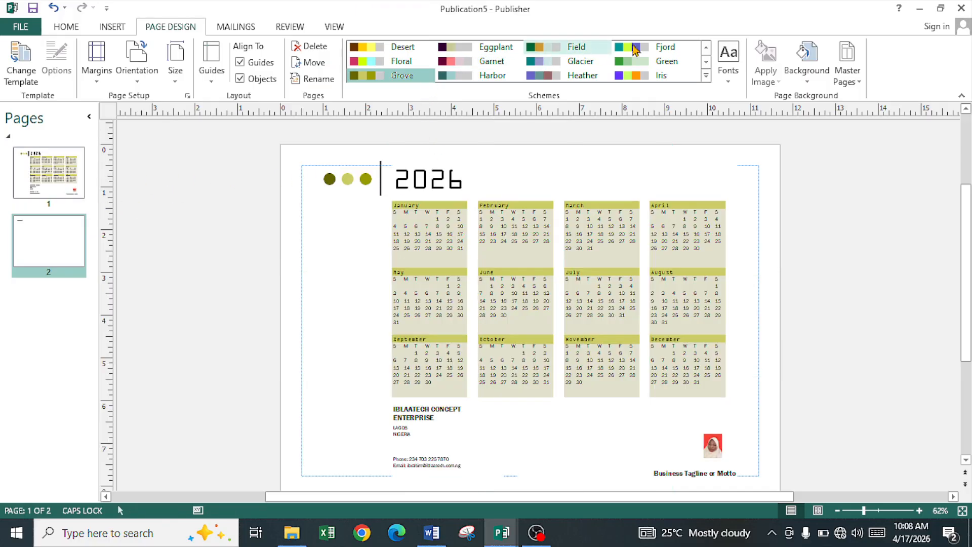
click(651, 77)
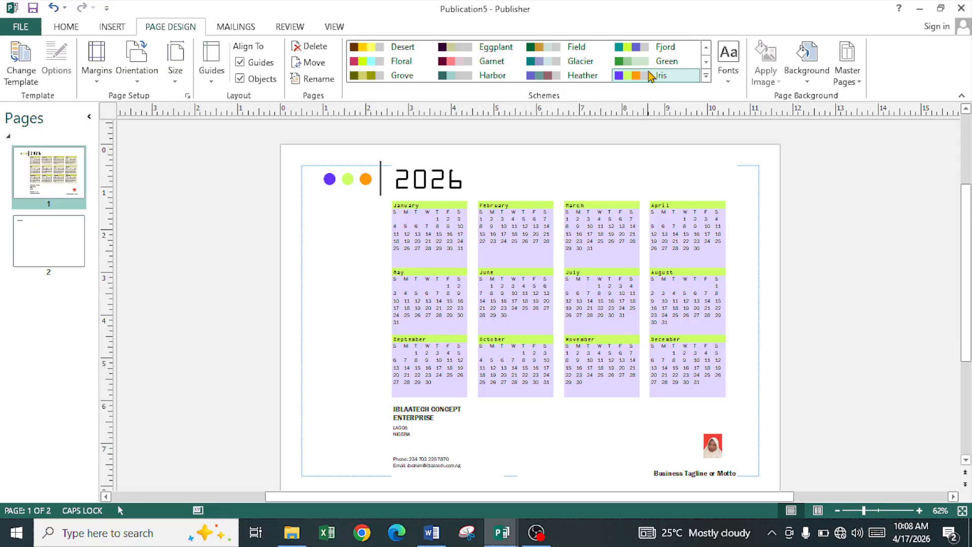
click(648, 52)
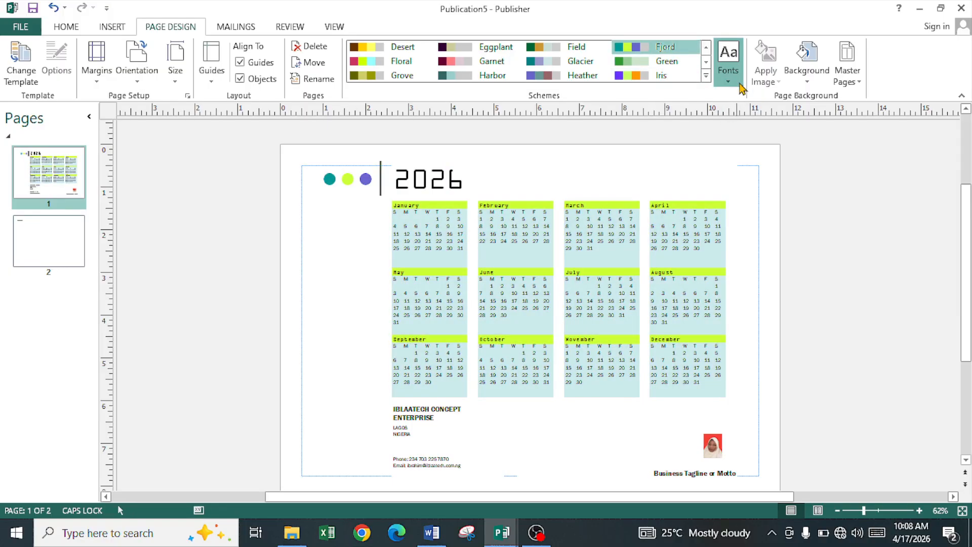
Step: Apply the built-in classic Breve font scheme to the calendar publication
click(741, 88)
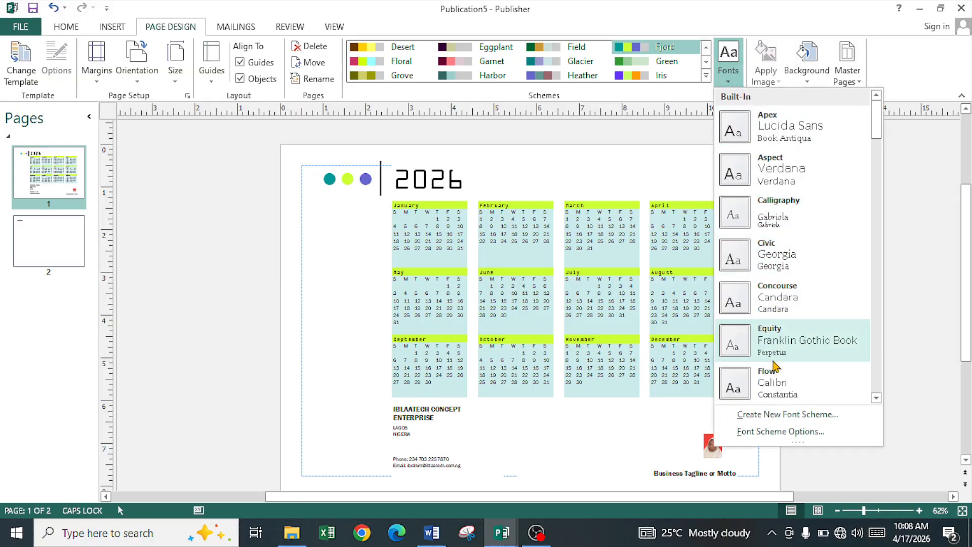
scroll(773, 365, down, 5)
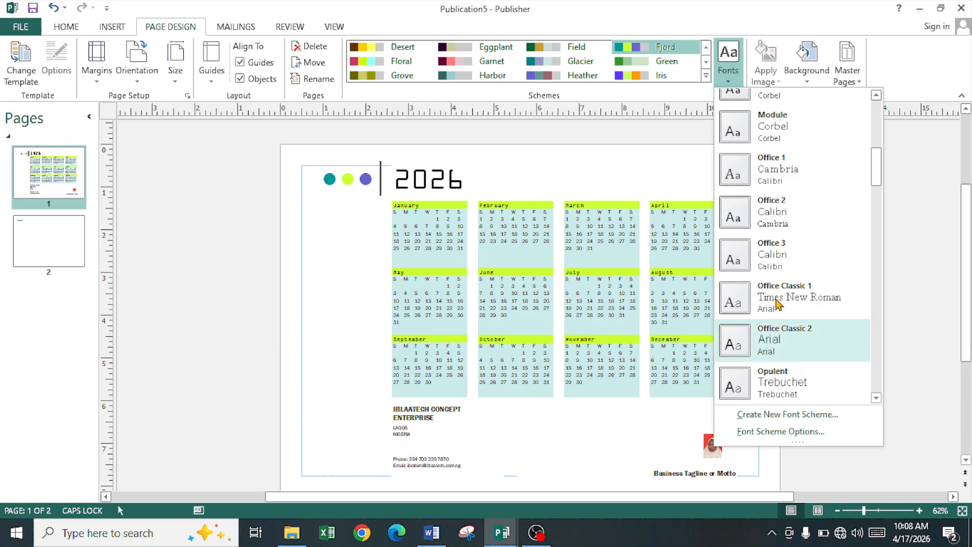
scroll(779, 314, down, 4)
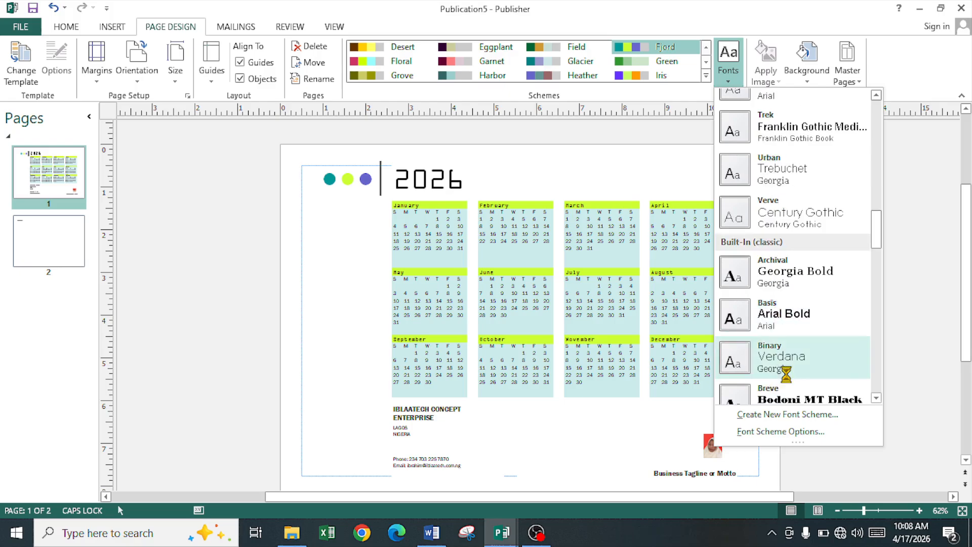
click(793, 400)
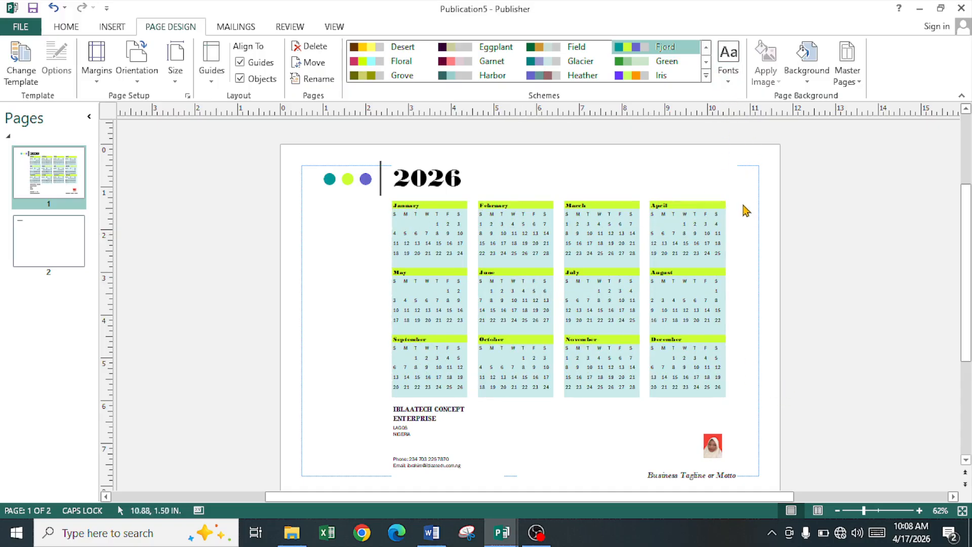
Step: Give the calendar page a solid red background fill from the standard colors and make it mostly transparent for a pale pink tint
click(810, 83)
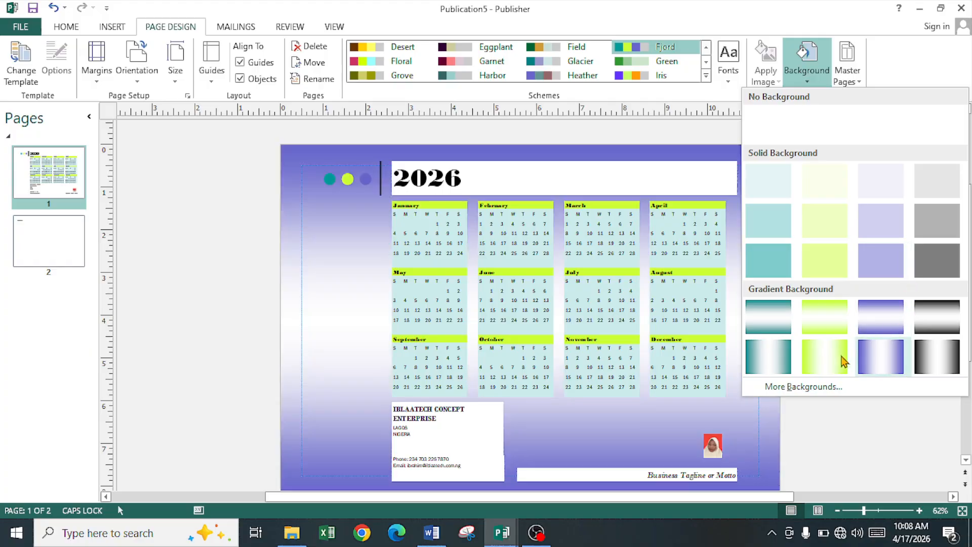
click(793, 388)
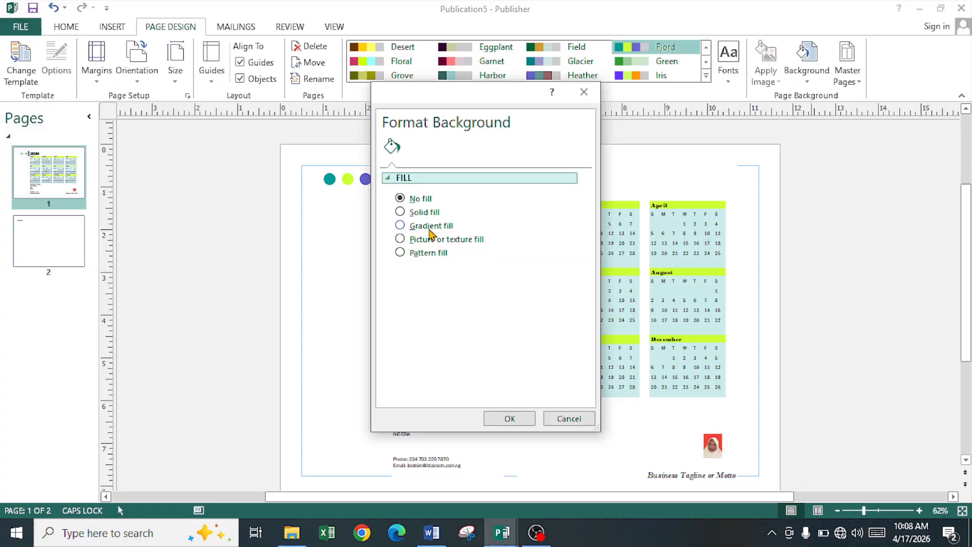
click(433, 242)
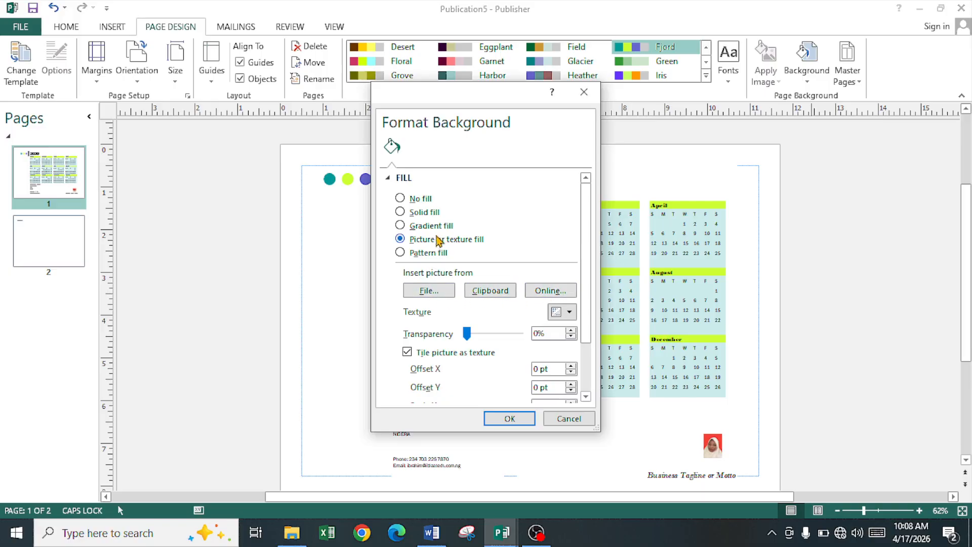
click(433, 208)
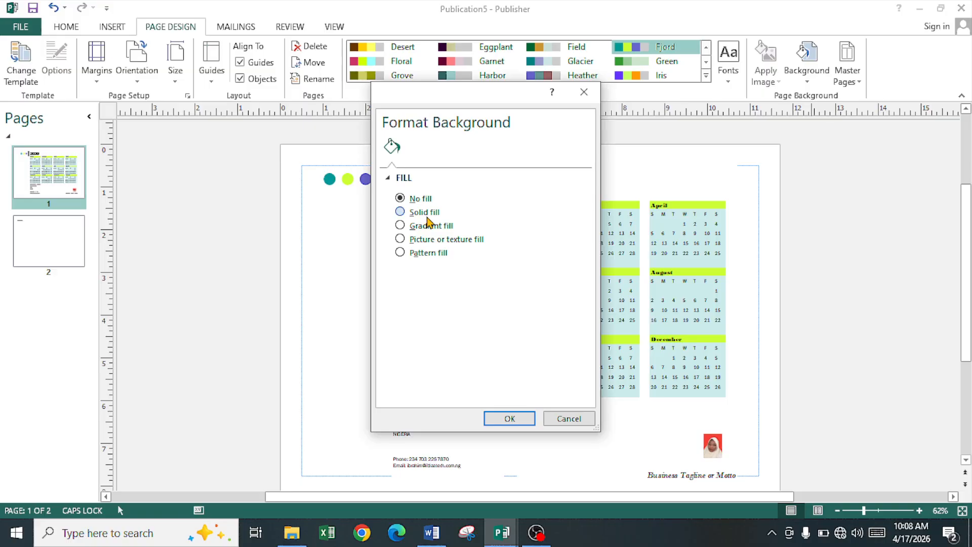
click(427, 217)
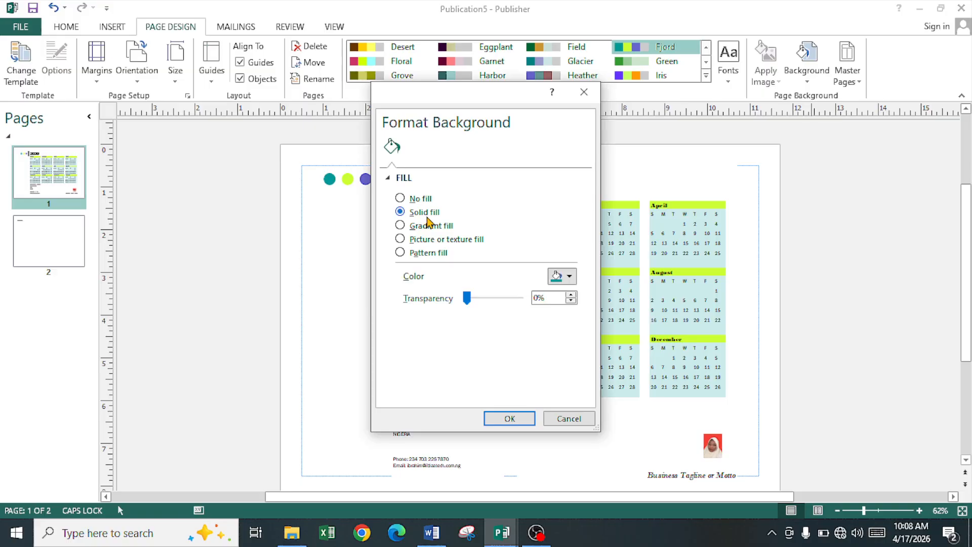
click(569, 276)
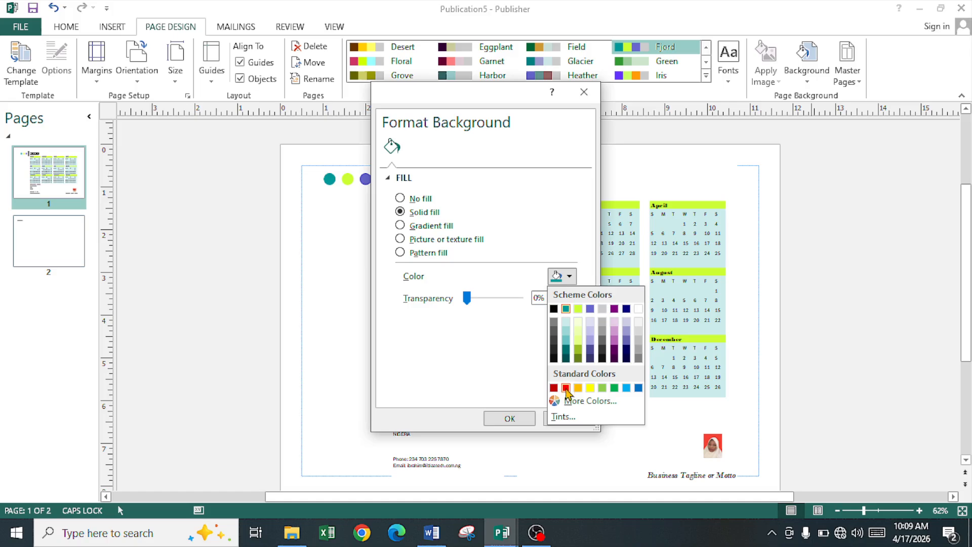
click(566, 388)
drag(466, 299, 506, 305)
click(523, 418)
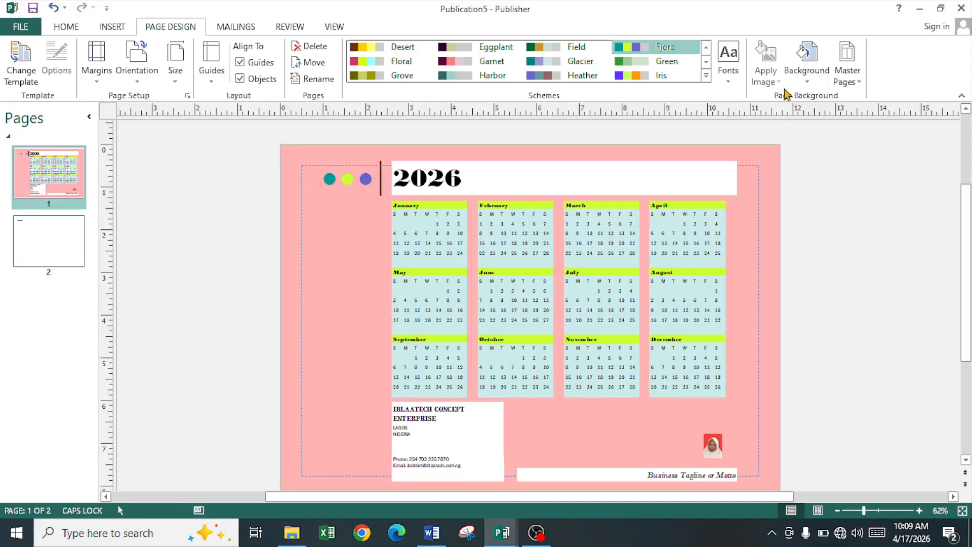
Step: Try Master Page A on the calendar page and set the page's master to (None)
click(853, 83)
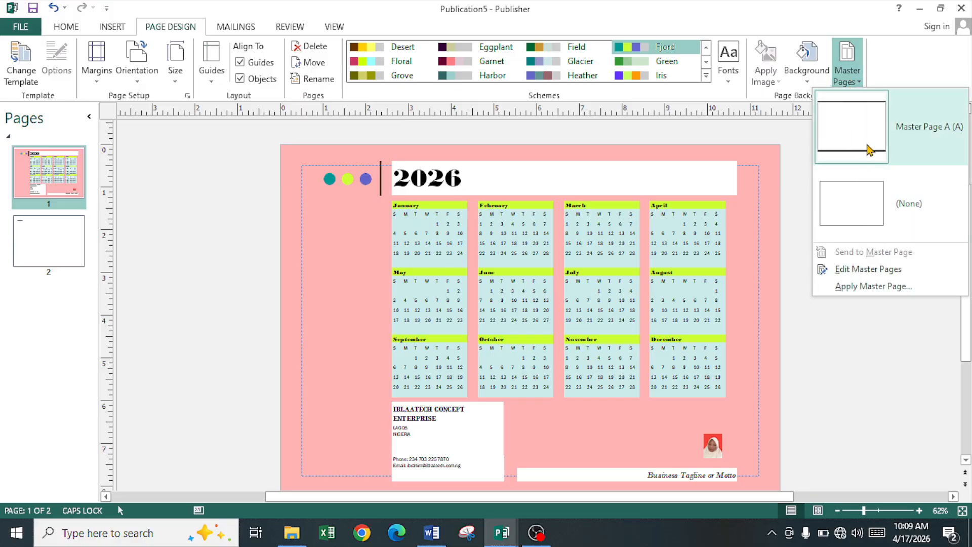
click(871, 150)
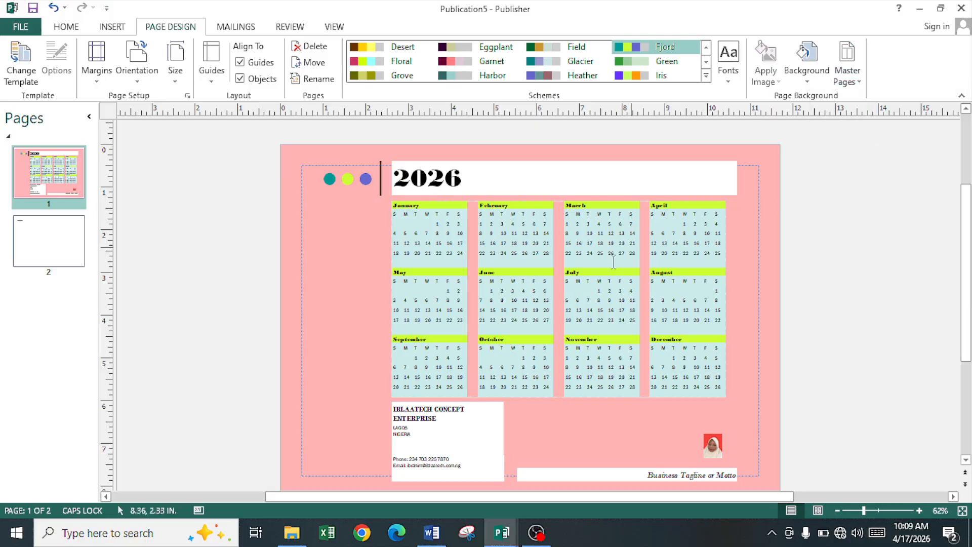
click(859, 67)
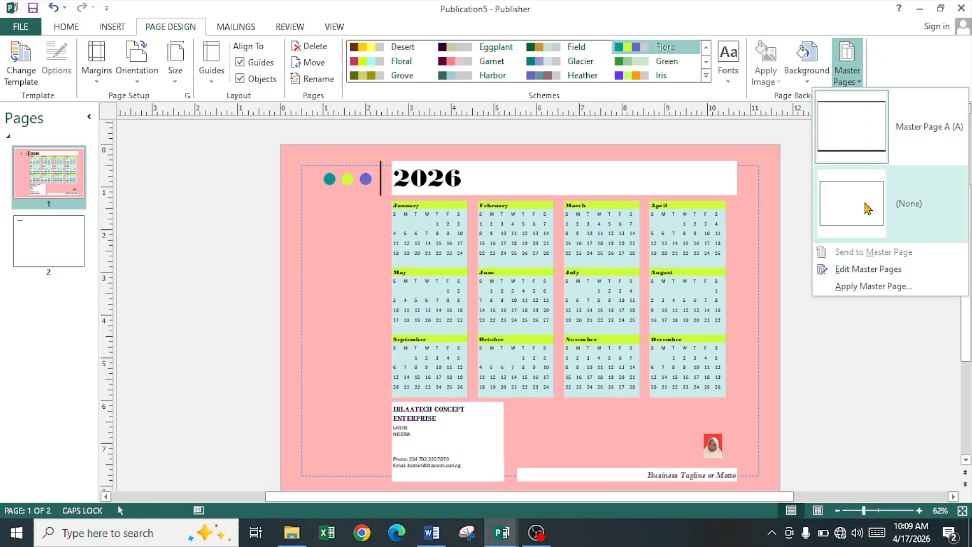
click(863, 206)
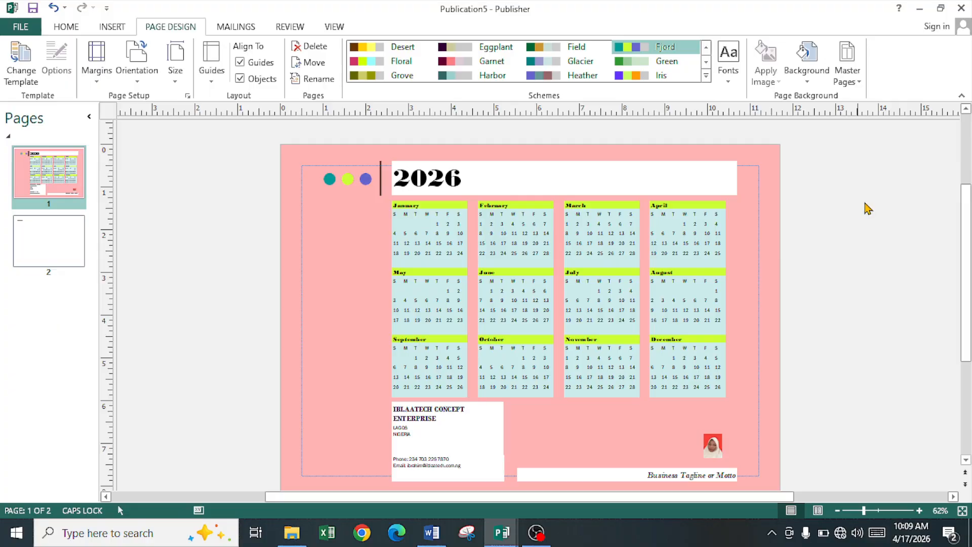
click(860, 78)
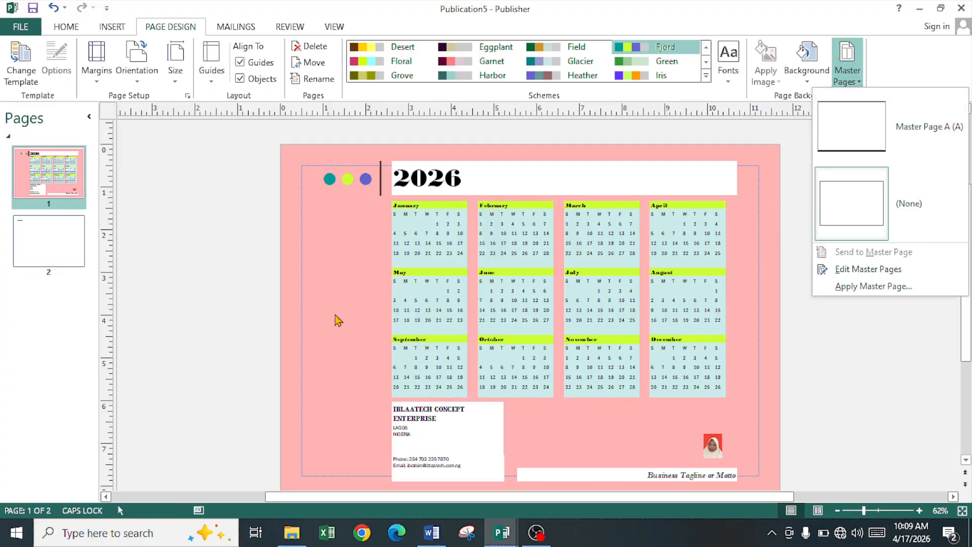
click(313, 305)
click(829, 84)
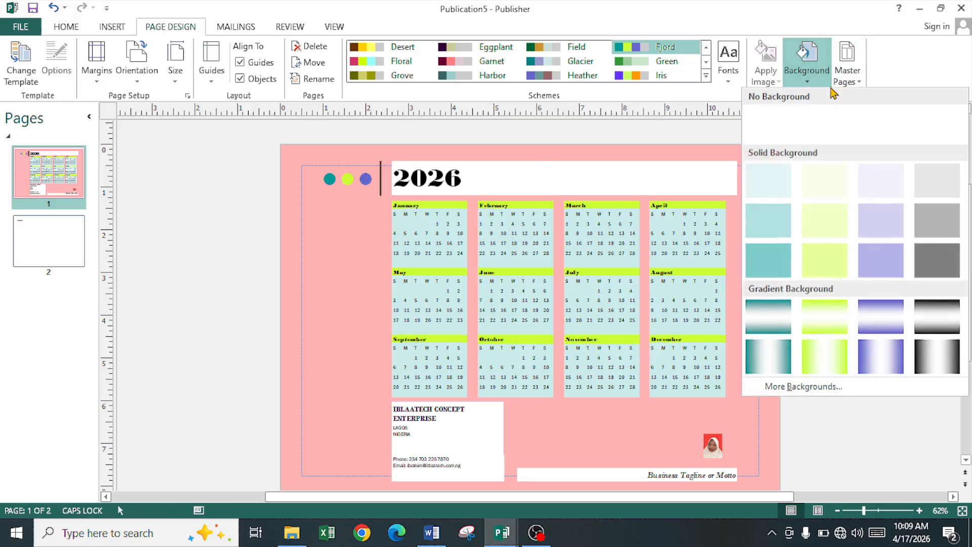
click(907, 70)
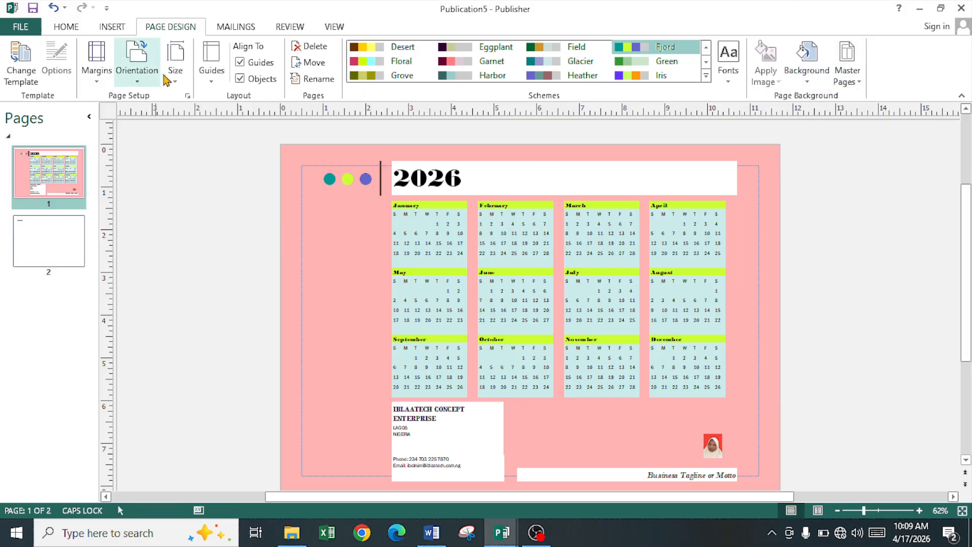